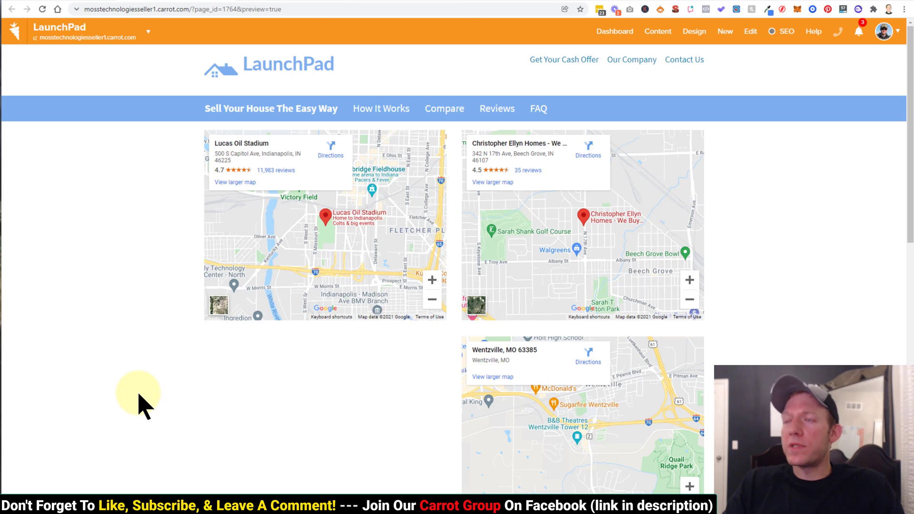
# Scroll the three-map page preview down to the Lucas Oil Stadium article text and back up.
pyautogui.scroll(-5, 140, 395)
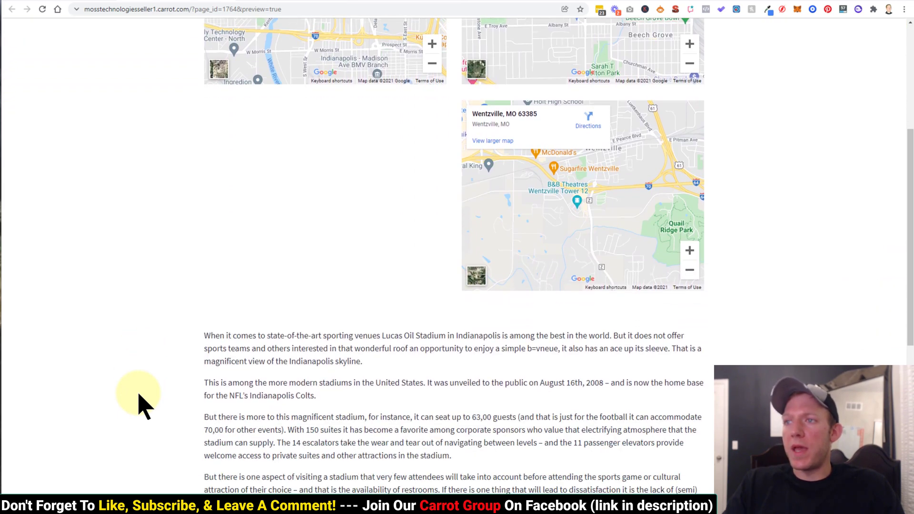
pyautogui.scroll(5, 139, 395)
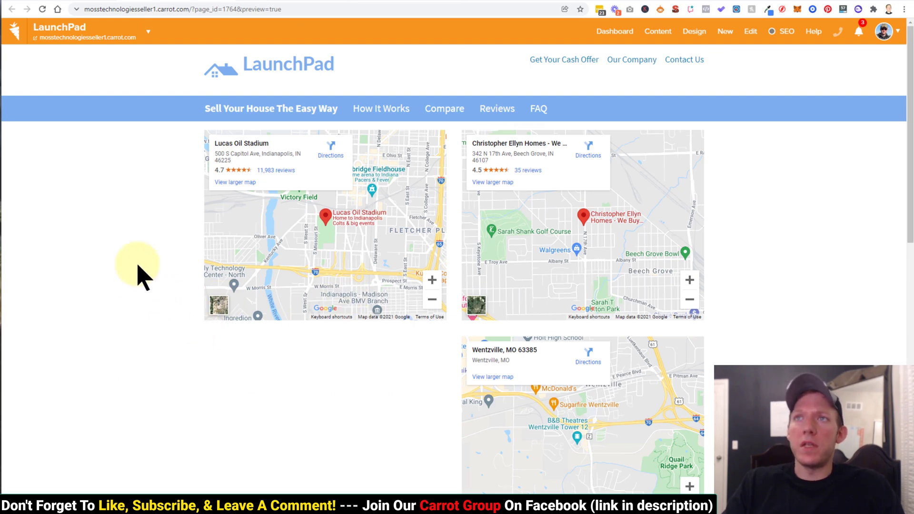
# Check the tutorial, roofing search, editor and preview tabs, ending on the Map Embed Shortcode article.
pyautogui.click(292, 1)
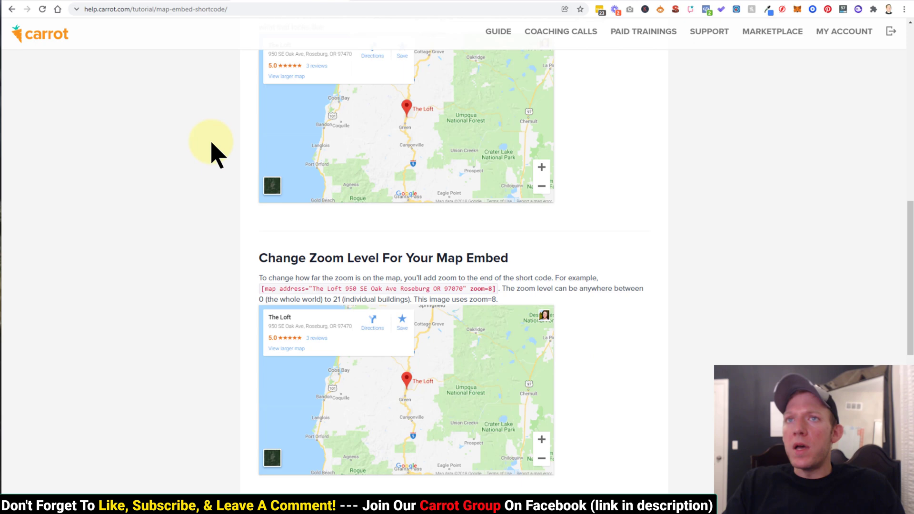
pyautogui.scroll(15, 210, 148)
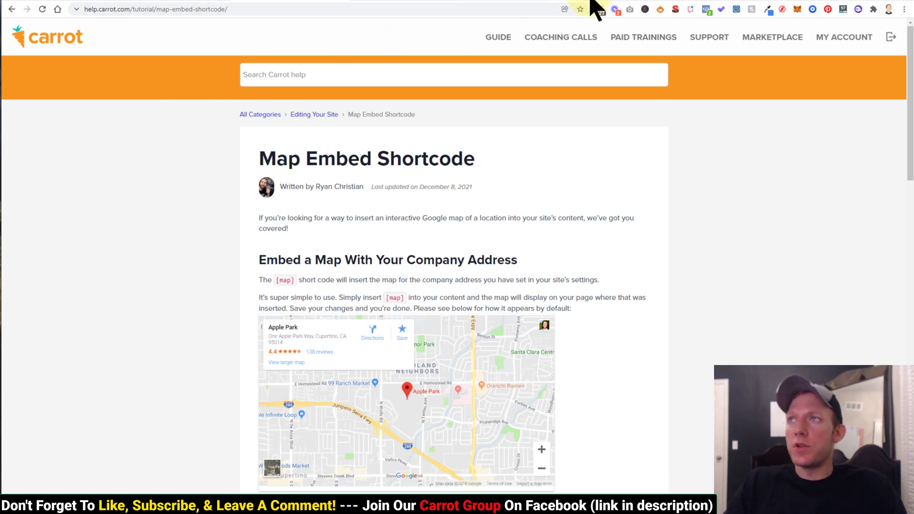
pyautogui.click(592, 1)
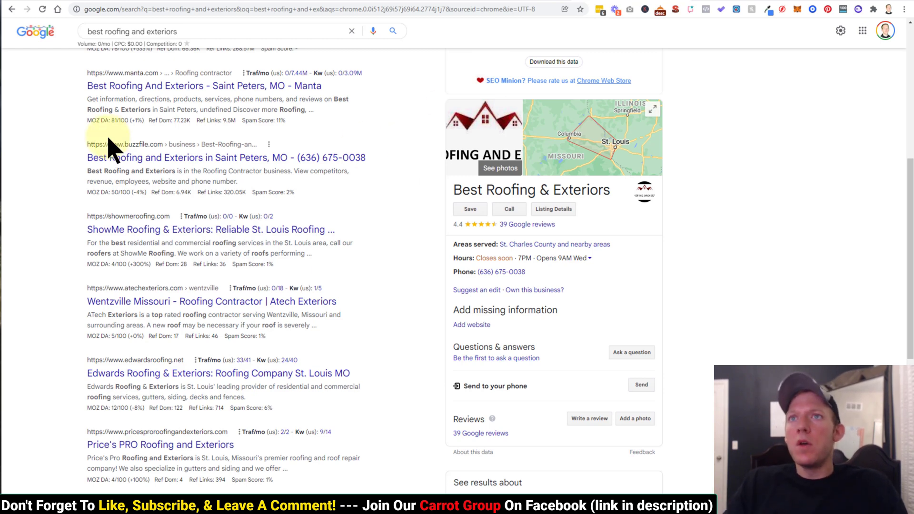
pyautogui.click(77, 2)
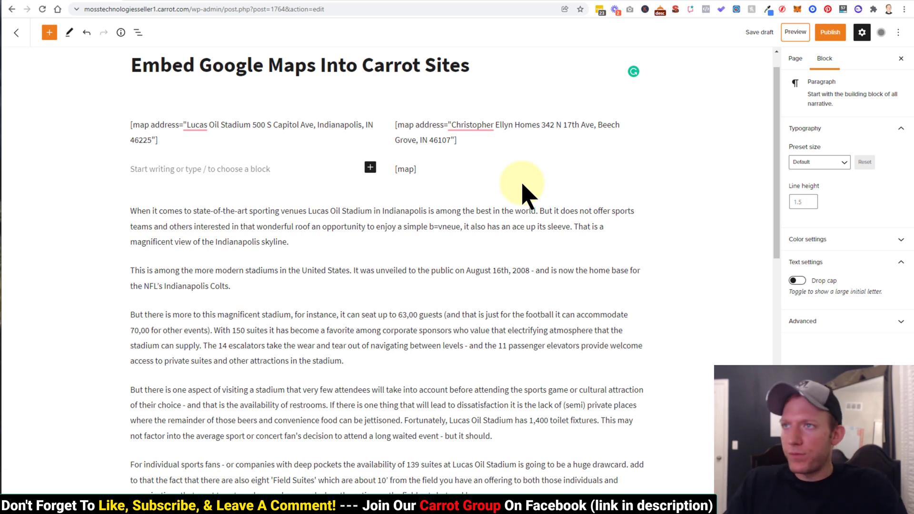
pyautogui.click(192, 1)
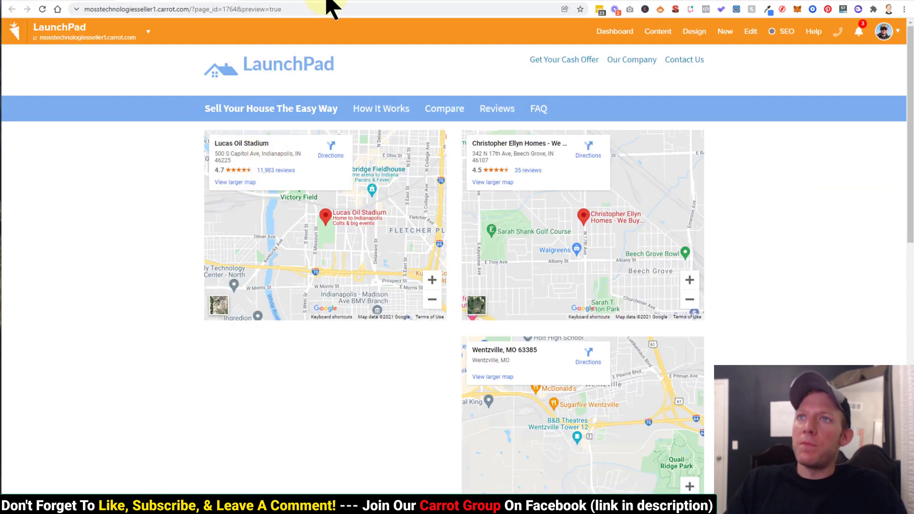
pyautogui.click(270, 1)
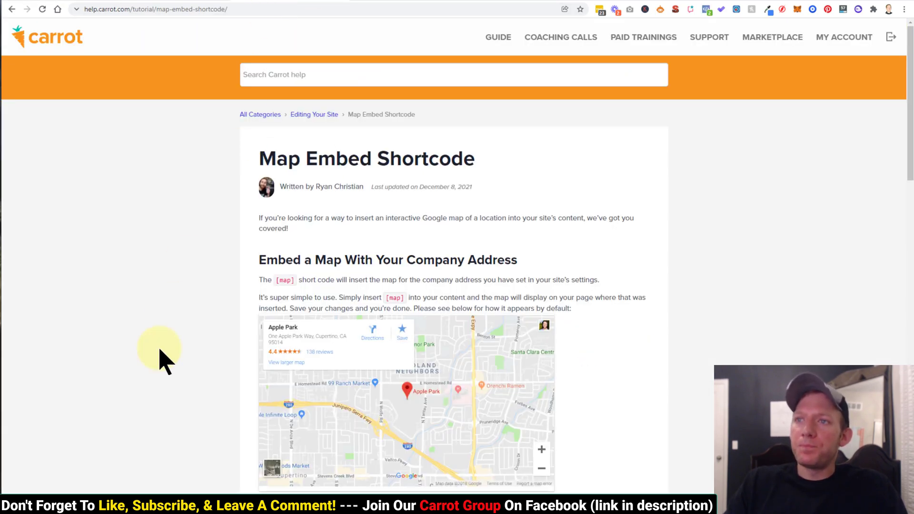
# Scroll through the Map Embed Shortcode article, highlighting the [map] shortcode in its first paragraph.
pyautogui.scroll(-2, 337, 282)
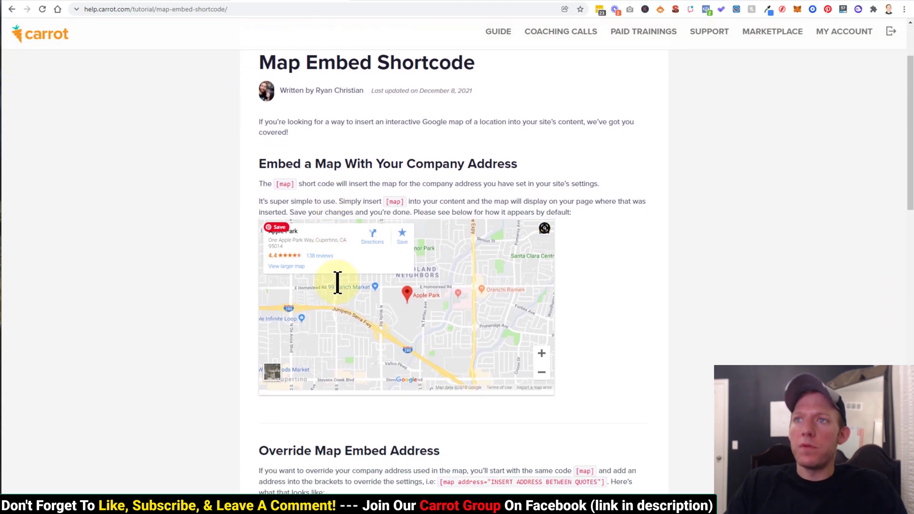
pyautogui.moveTo(275, 181); pyautogui.dragTo(302, 183)
pyautogui.click(298, 184)
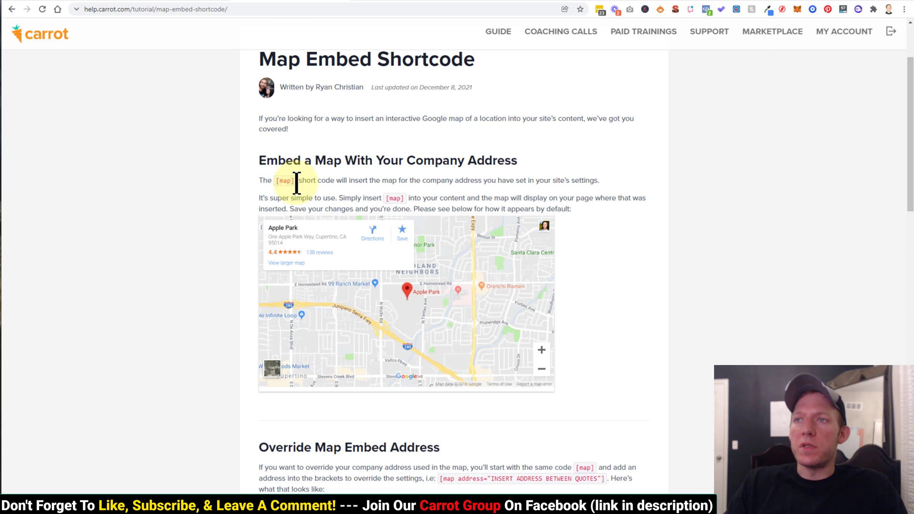
pyautogui.scroll(-1, 316, 204)
pyautogui.scroll(-2, 357, 354)
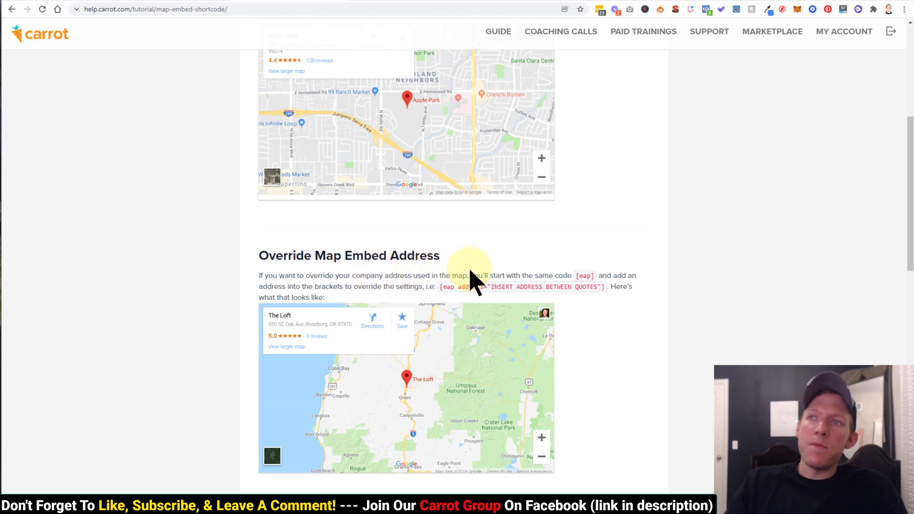
pyautogui.scroll(-4, 587, 387)
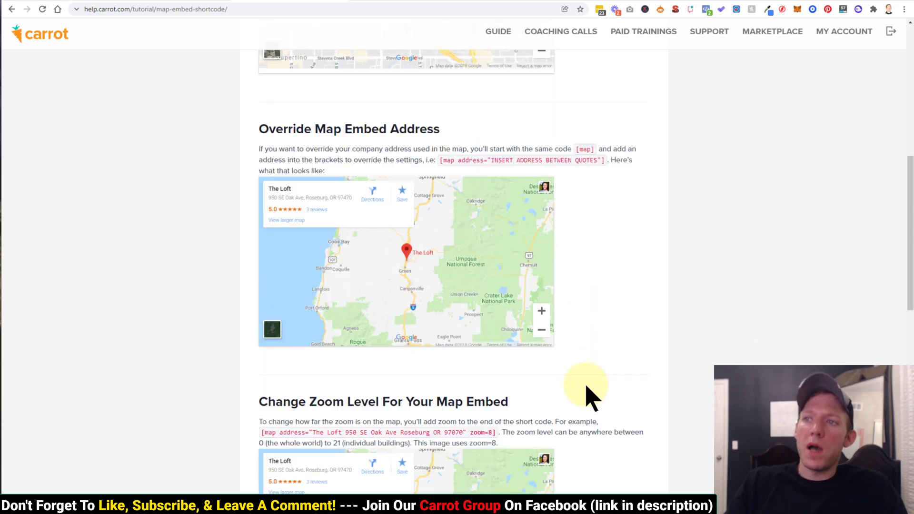
pyautogui.scroll(10, 587, 387)
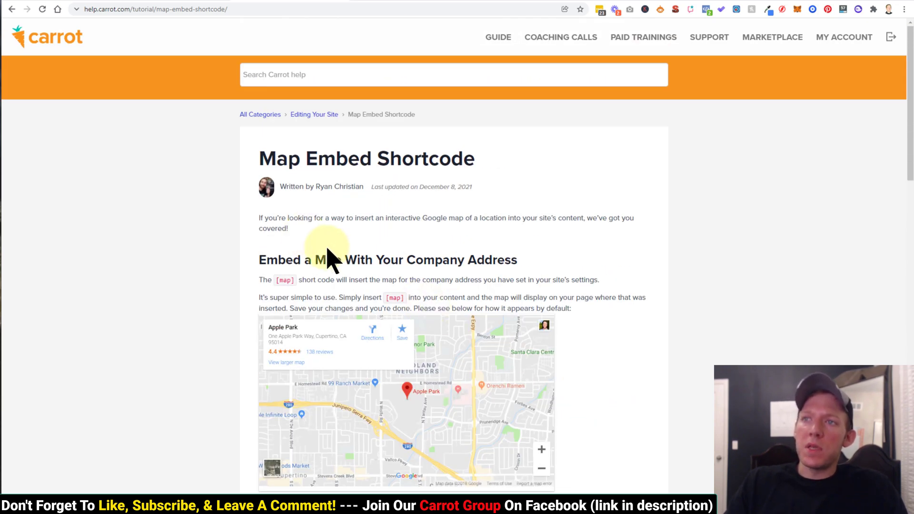
pyautogui.scroll(-1, 329, 259)
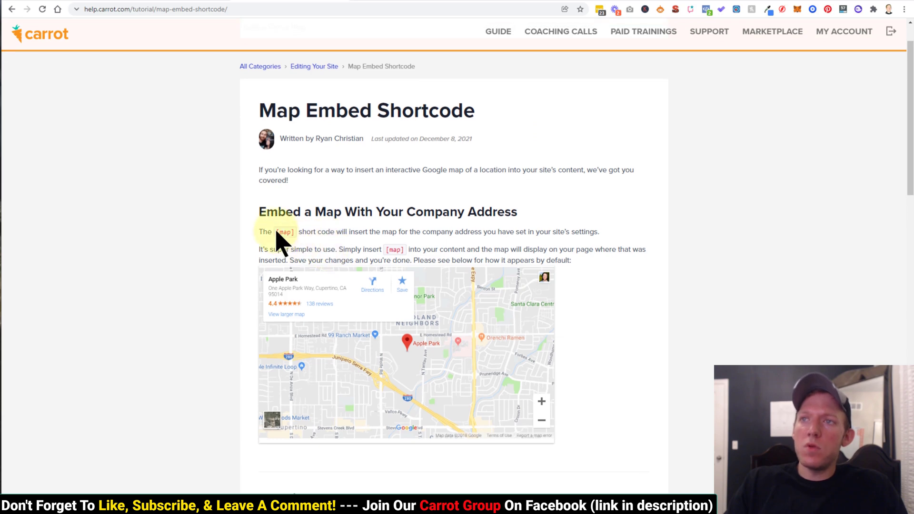
pyautogui.moveTo(276, 232); pyautogui.dragTo(299, 232)
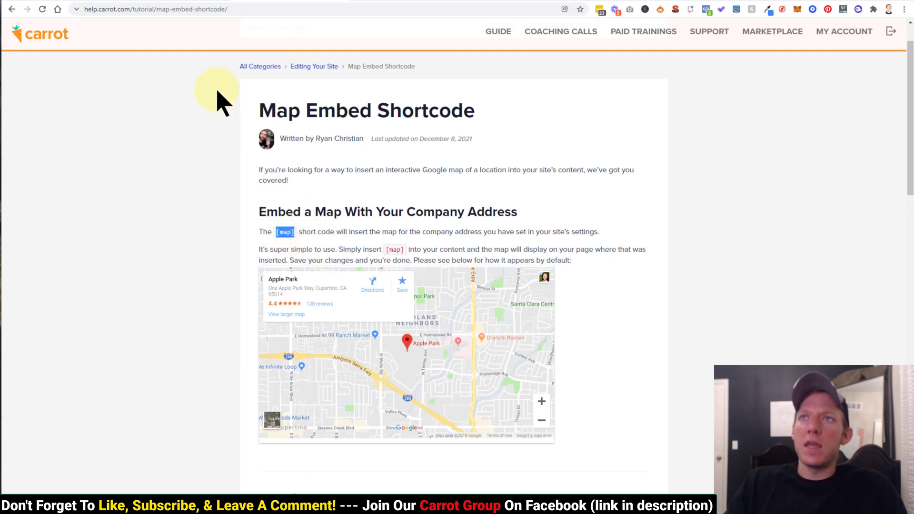
# View Settings > General and focus the still-empty company Address field.
pyautogui.click(401, 1)
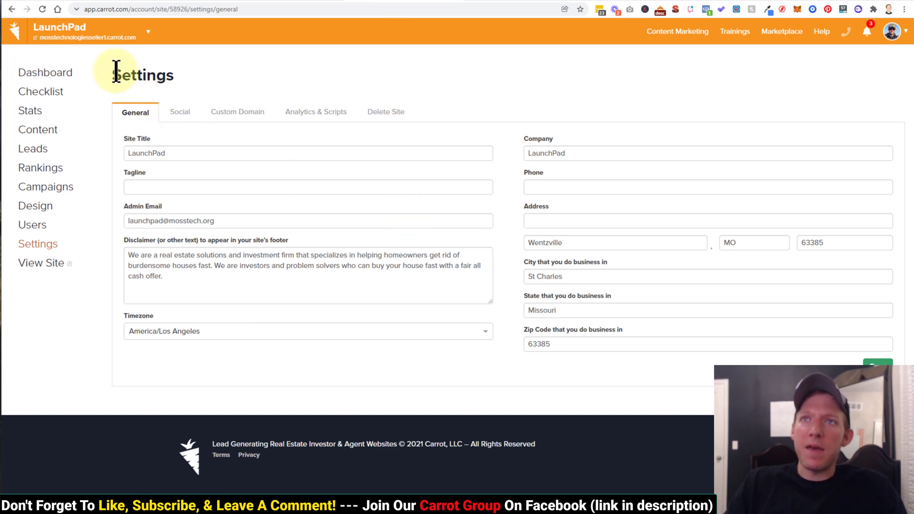
pyautogui.moveTo(111, 73); pyautogui.dragTo(179, 79)
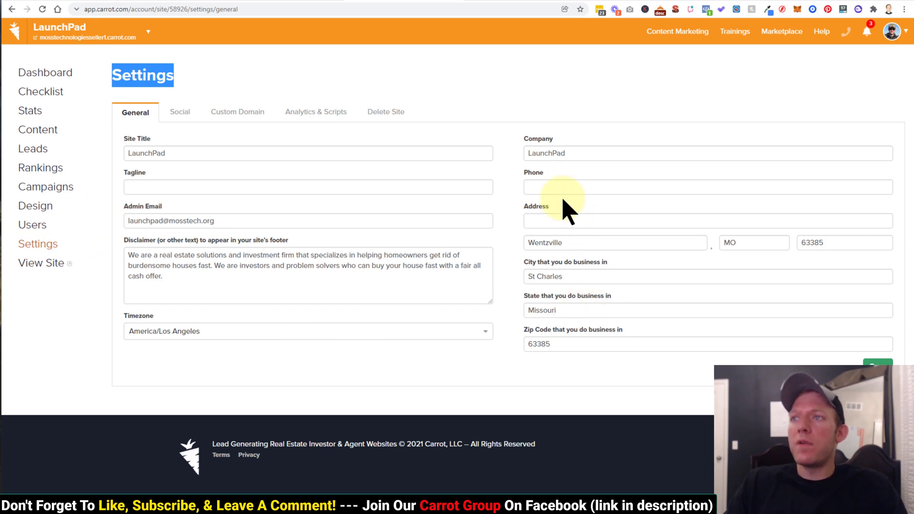
pyautogui.click(555, 218)
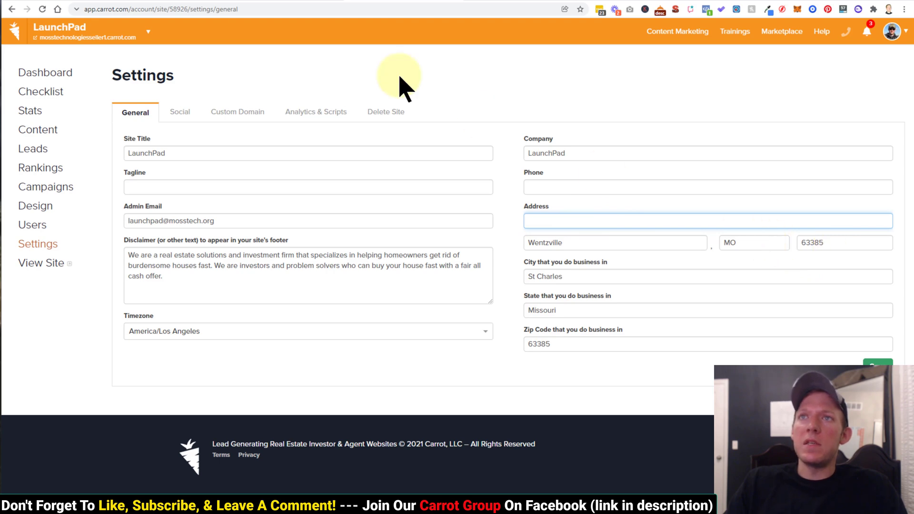
pyautogui.click(81, 1)
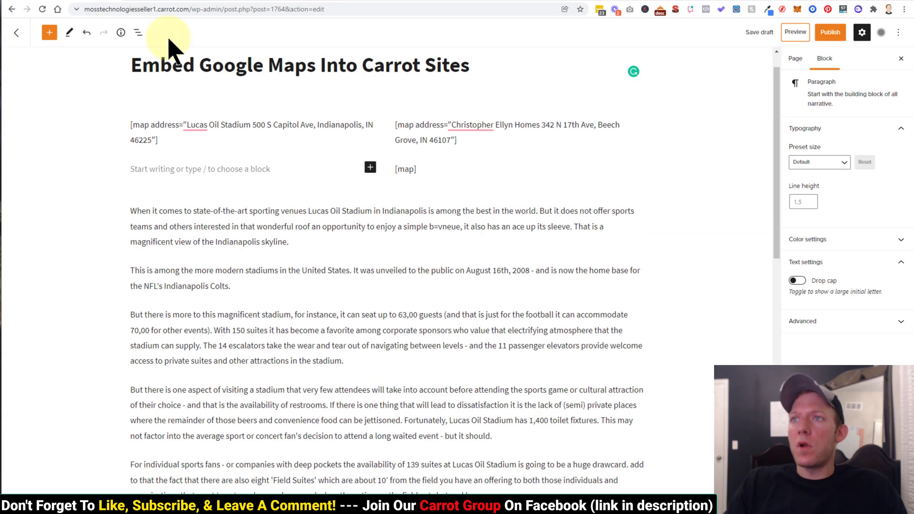
pyautogui.scroll(1, 440, 138)
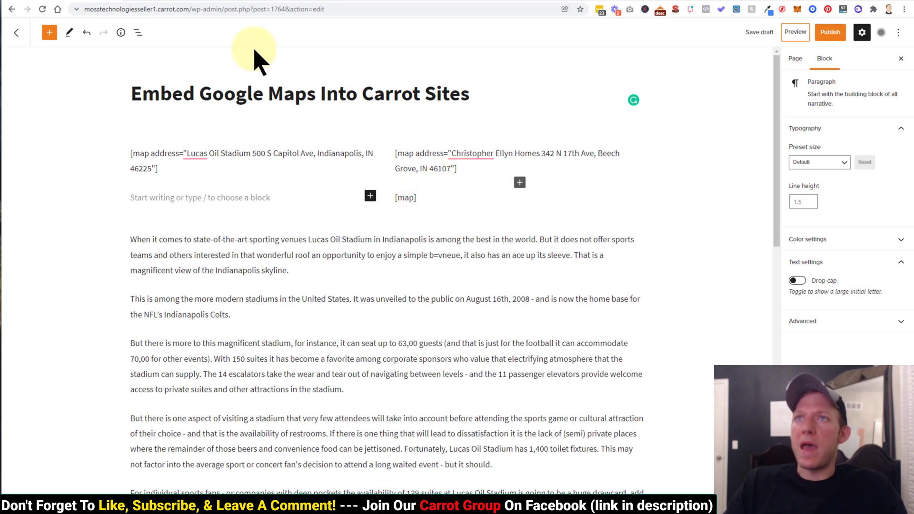
pyautogui.click(193, 2)
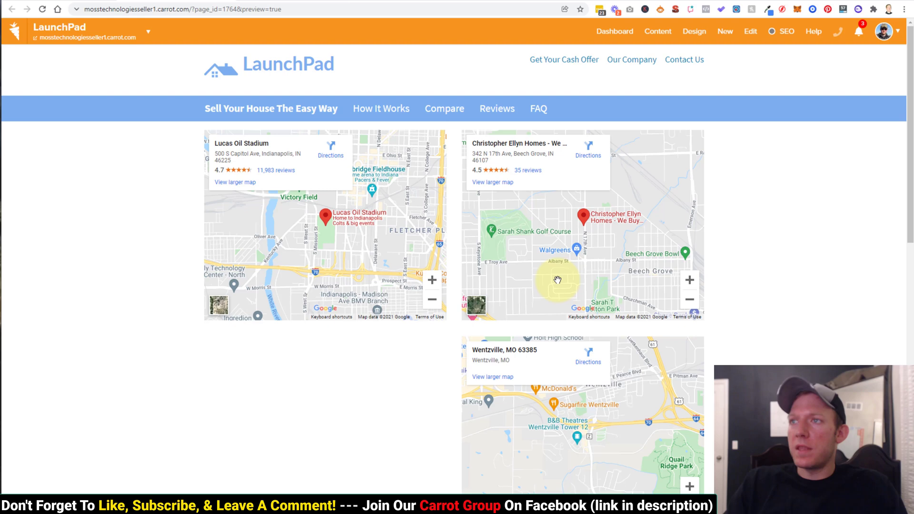
pyautogui.scroll(-2, 585, 253)
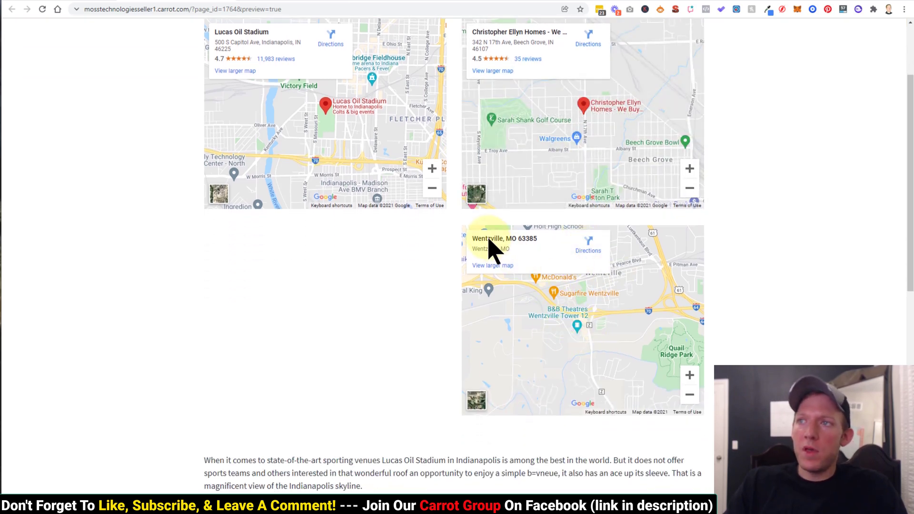
pyautogui.moveTo(473, 239); pyautogui.dragTo(541, 259)
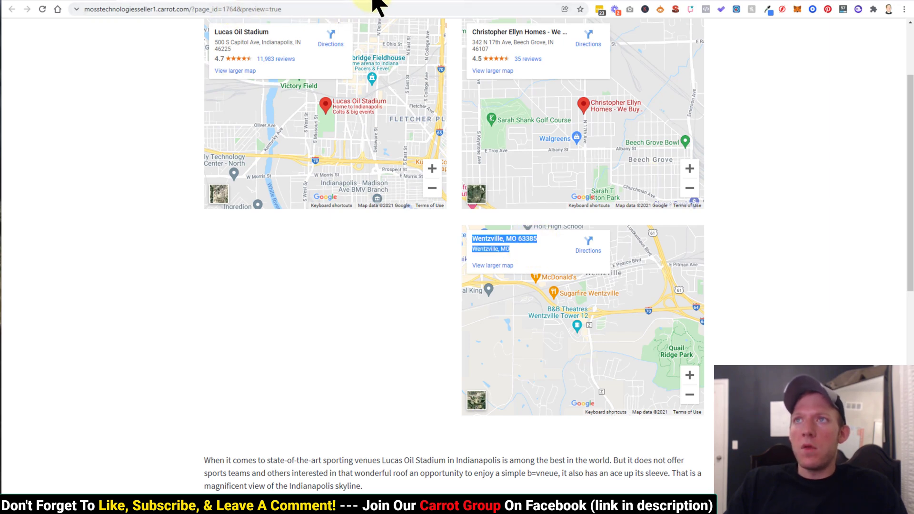
pyautogui.click(377, 3)
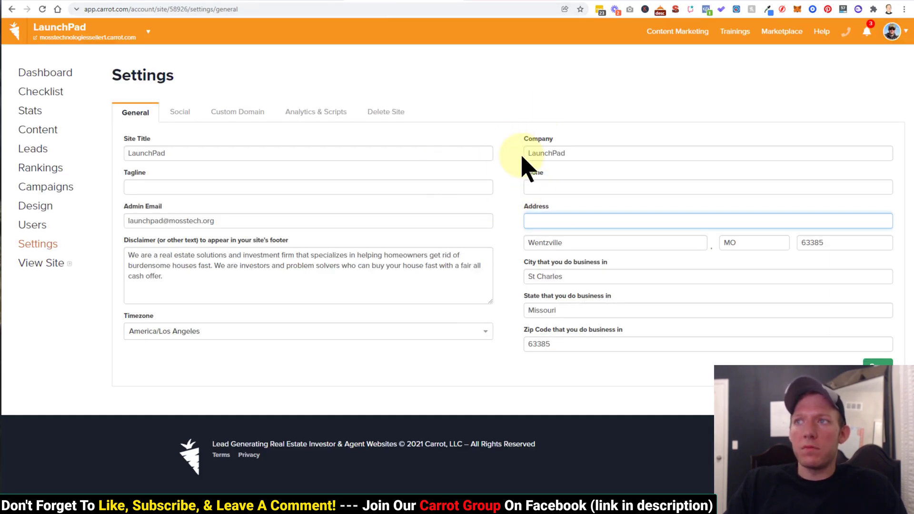
pyautogui.moveTo(527, 163); pyautogui.dragTo(576, 228)
pyautogui.click(569, 220)
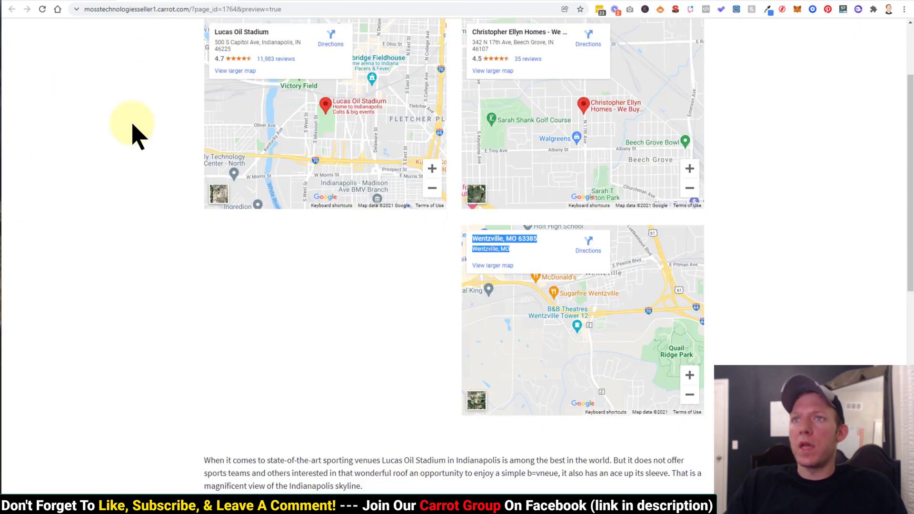
pyautogui.click(126, 157)
pyautogui.scroll(2, 127, 157)
pyautogui.click(66, 1)
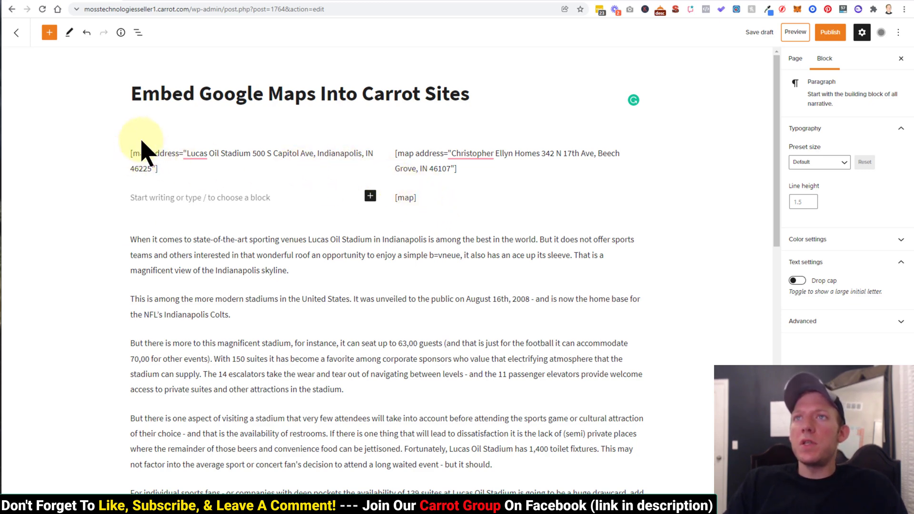
# Review the address-override shortcode example in the Map Embed Shortcode help article.
pyautogui.click(312, 3)
pyautogui.scroll(-3, 310, 221)
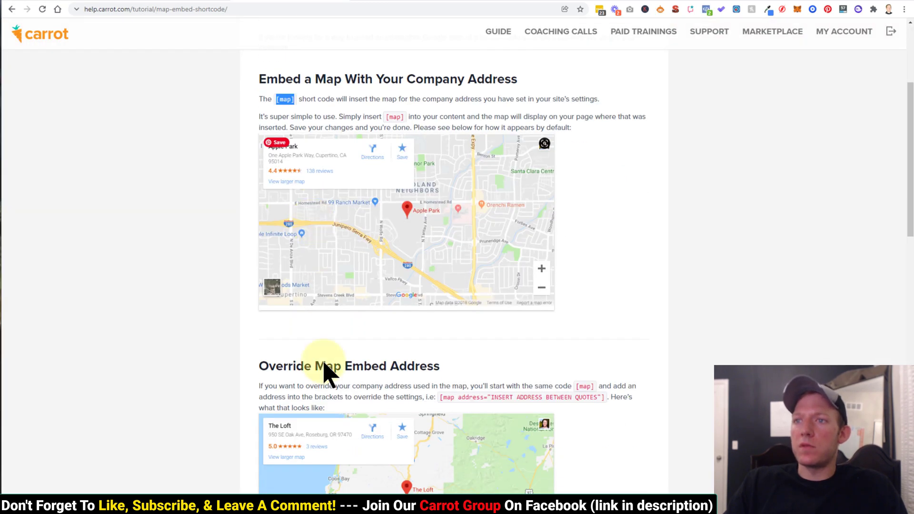
pyautogui.scroll(-3, 376, 338)
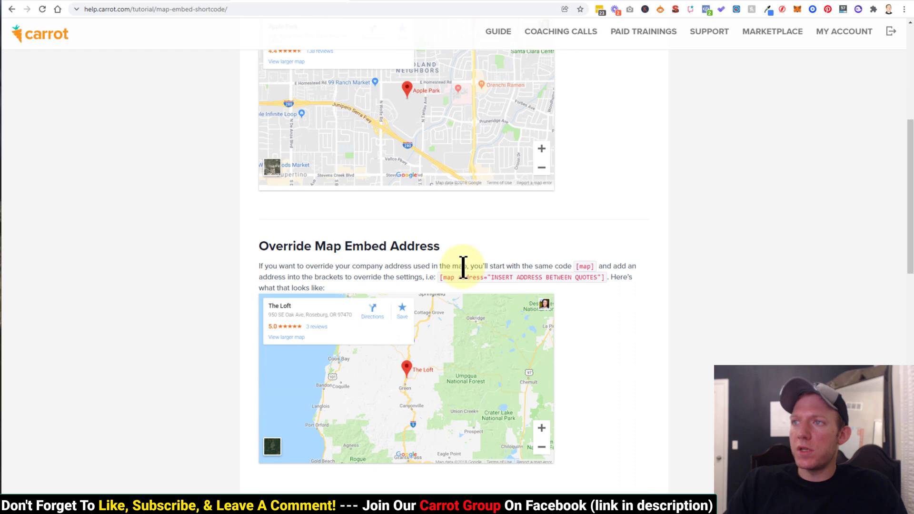
pyautogui.moveTo(443, 280); pyautogui.dragTo(510, 282)
pyautogui.click(531, 296)
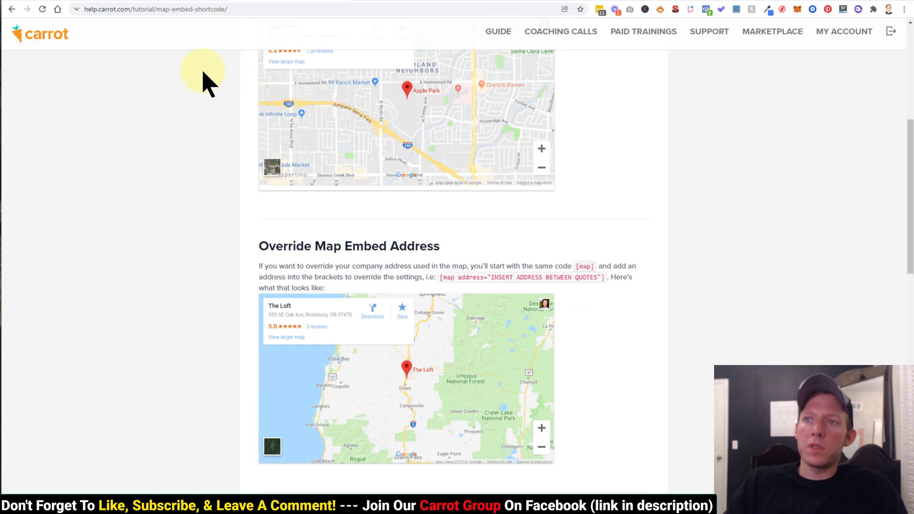
# Go from the preview to the editor and inspect the Lucas Oil Stadium shortcode's address.
pyautogui.click(93, 1)
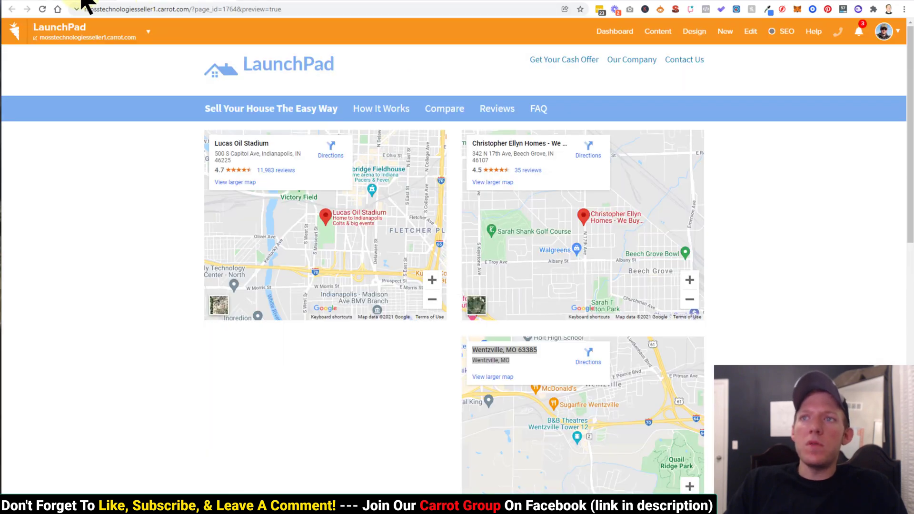
pyautogui.click(87, 3)
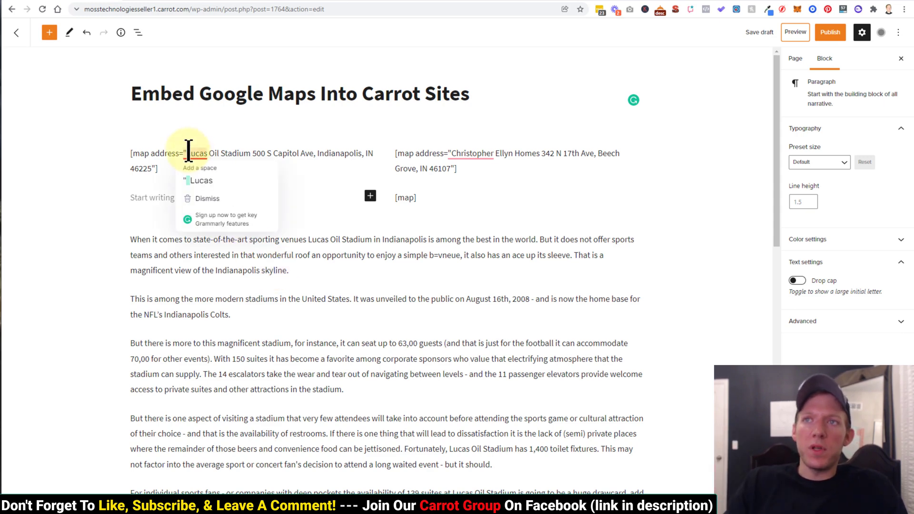
pyautogui.moveTo(186, 153); pyautogui.dragTo(251, 153)
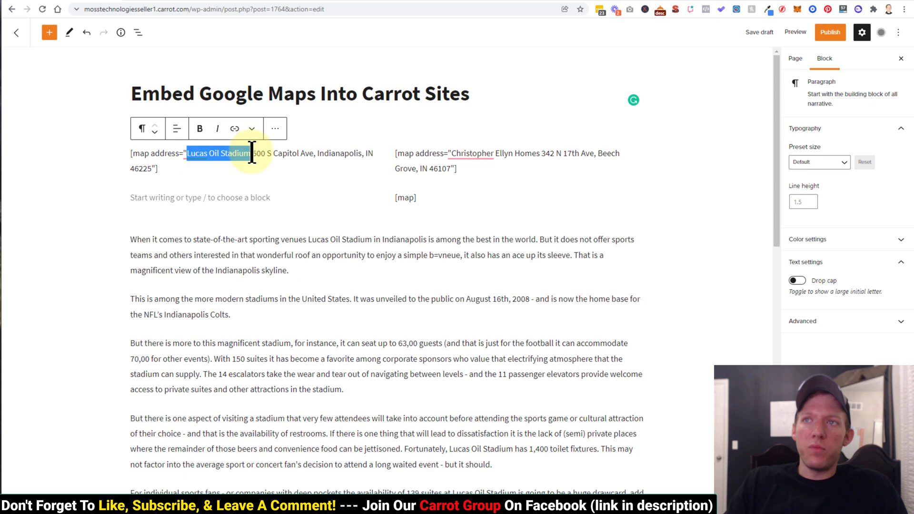
pyautogui.click(260, 154)
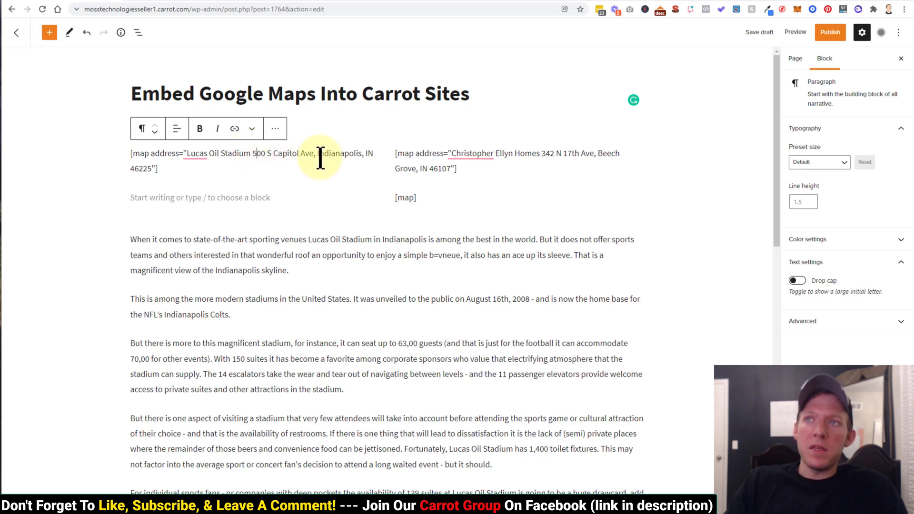
pyautogui.moveTo(251, 188)
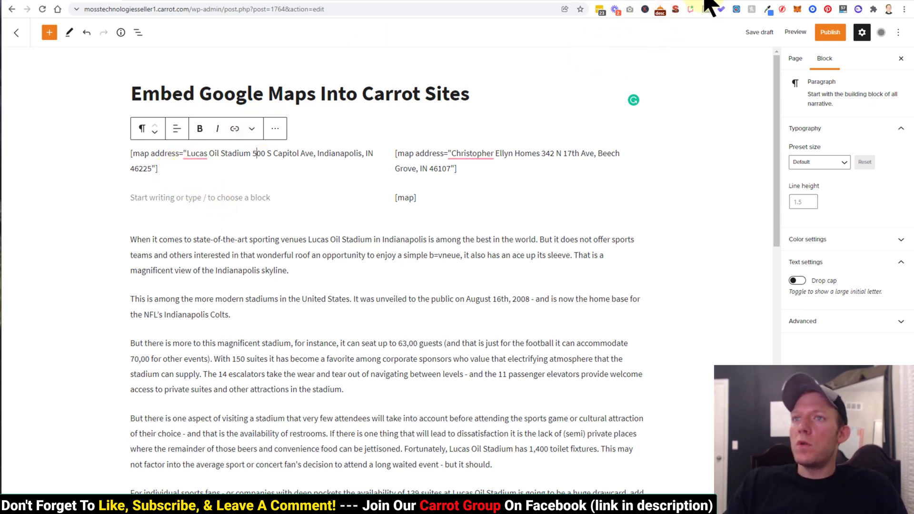
# Search 'lucas oil stadium' in a new tab and select the place name in Google Maps.
pyautogui.hotkey('ctrl', 't')
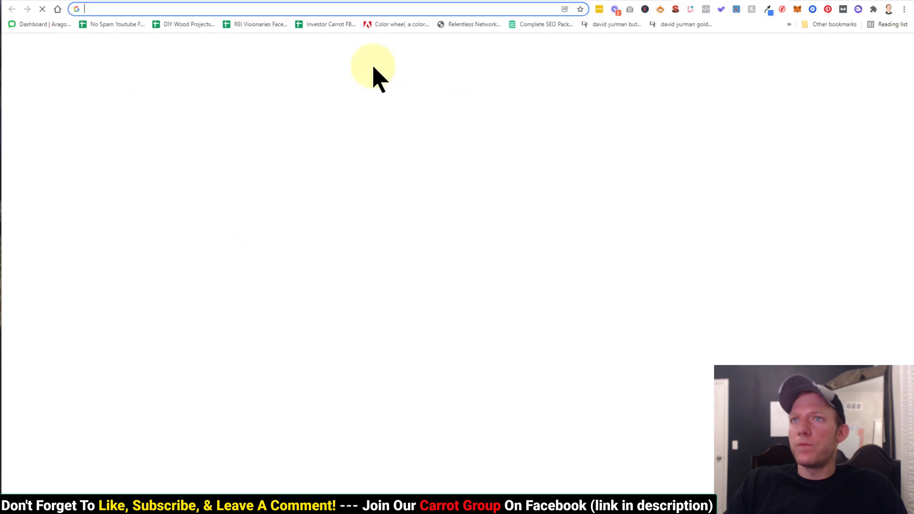
pyautogui.write('lucal')
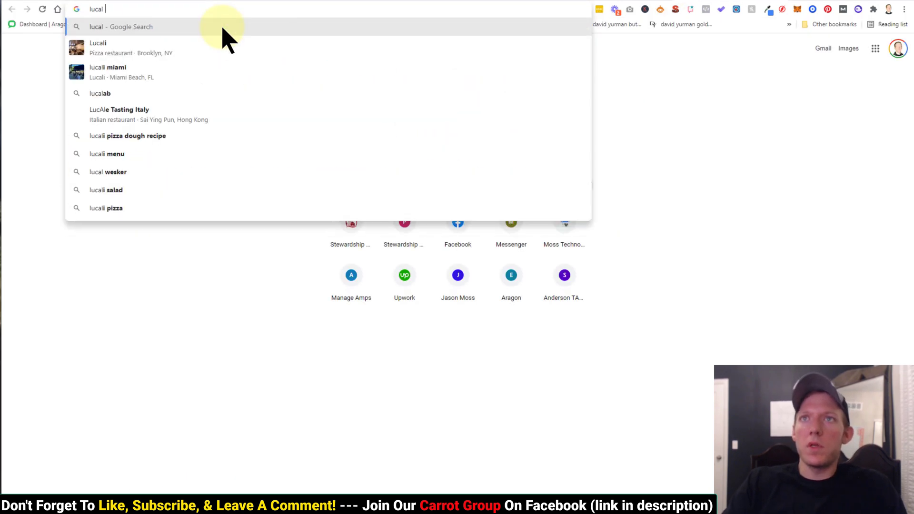
pyautogui.press('BackSpace')
pyautogui.press('BackSpace')
pyautogui.write('s oil s')
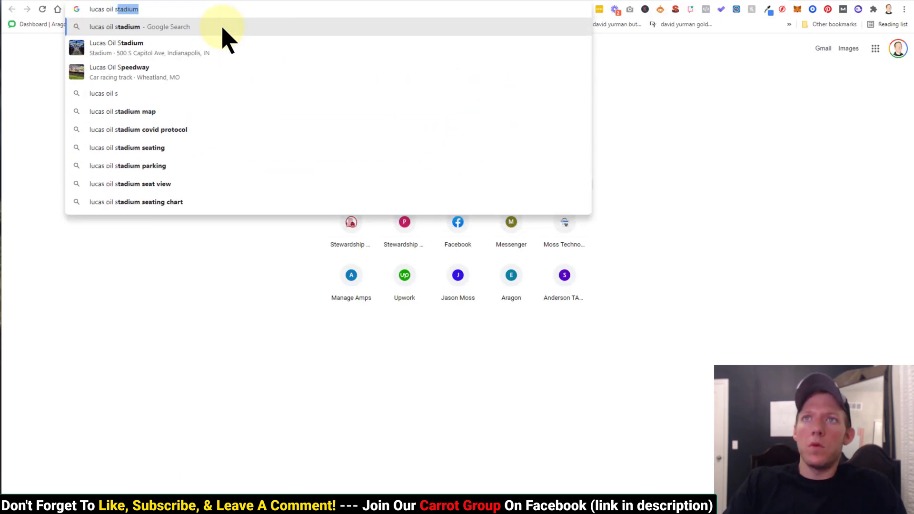
pyautogui.press('Return')
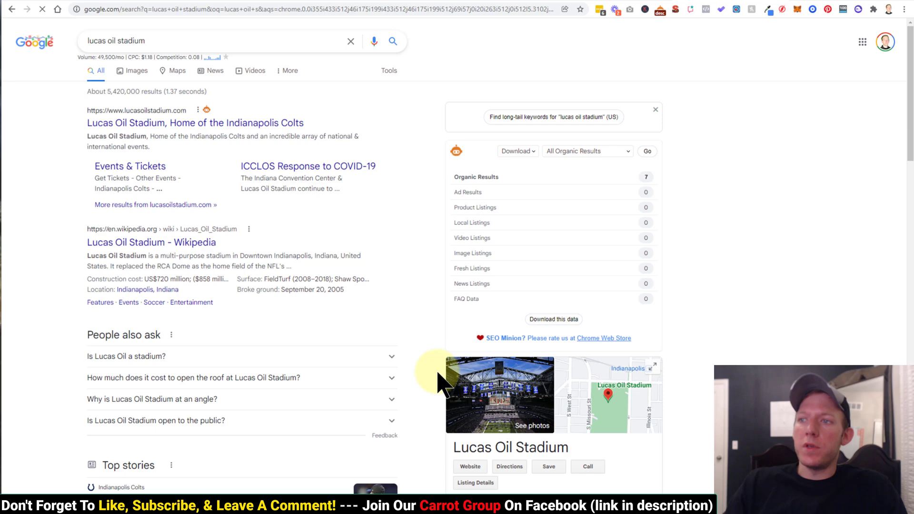
pyautogui.scroll(-4, 584, 469)
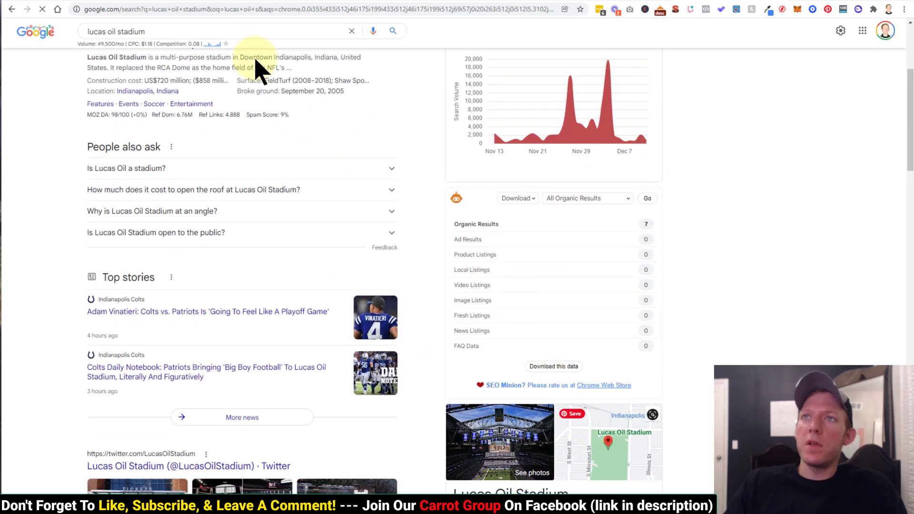
pyautogui.scroll(2, 186, 94)
pyautogui.scroll(4, 186, 94)
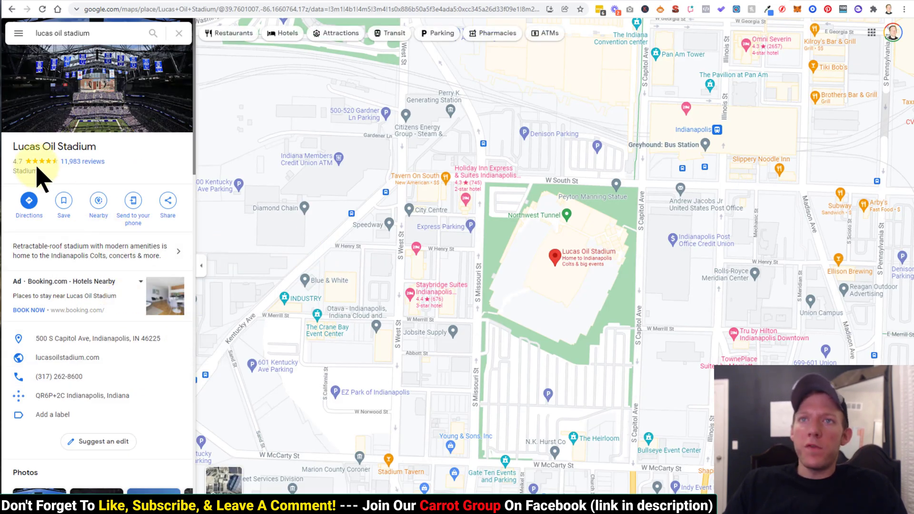
pyautogui.moveTo(12, 146); pyautogui.dragTo(105, 149)
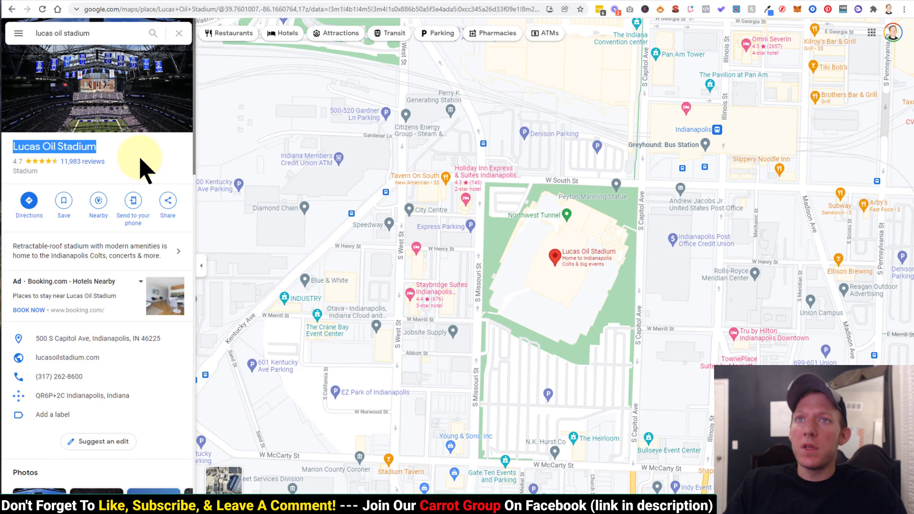
# Compare the preview and editor's stadium address, then return to the Lucas Oil Stadium map.
pyautogui.click(152, 3)
pyautogui.click(79, 3)
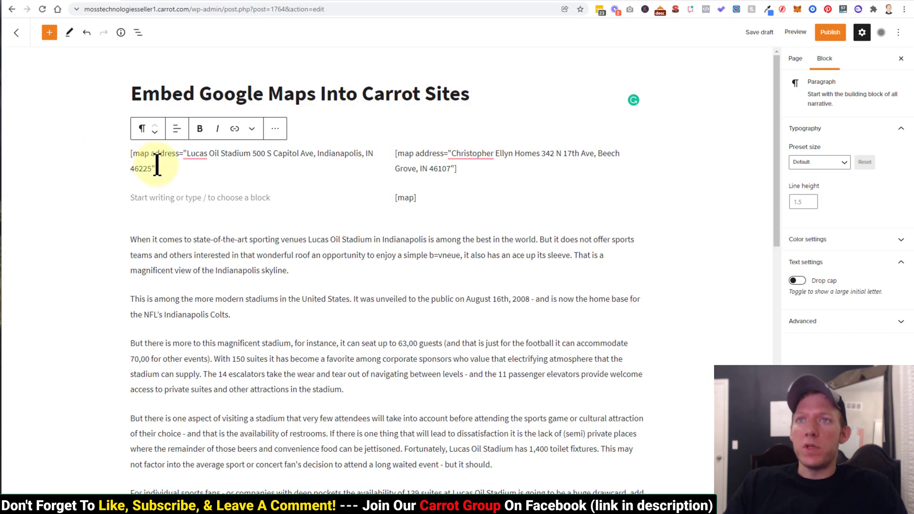
pyautogui.click(261, 157)
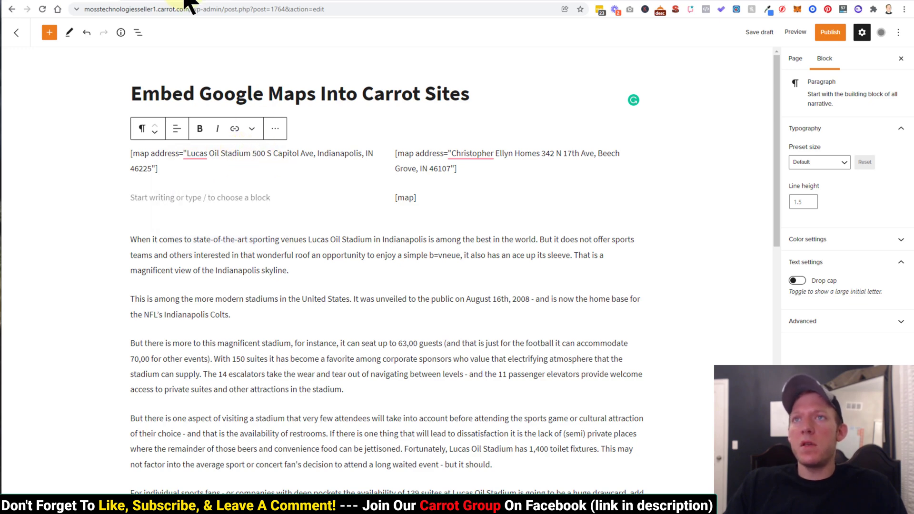
pyautogui.click(186, 1)
pyautogui.click(735, 2)
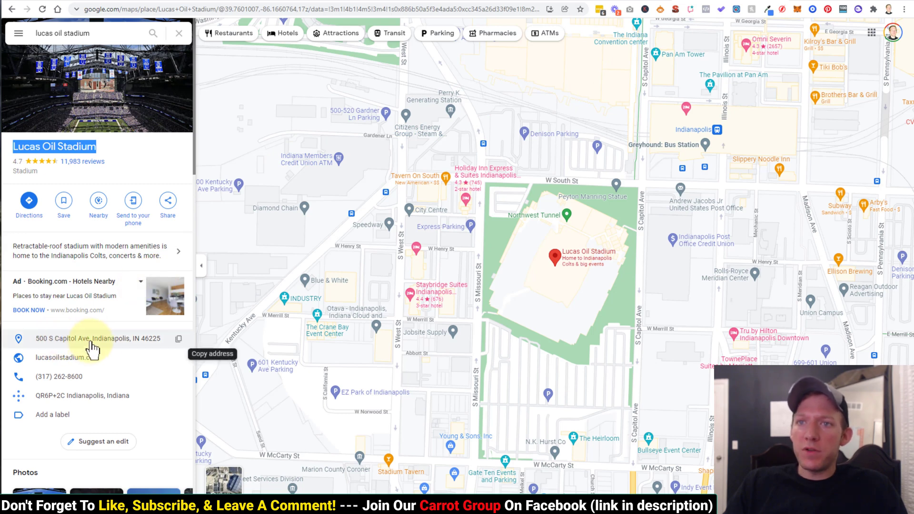
# Copy the stadium's street address from Google Maps and check it against the three-map preview.
pyautogui.click(180, 343)
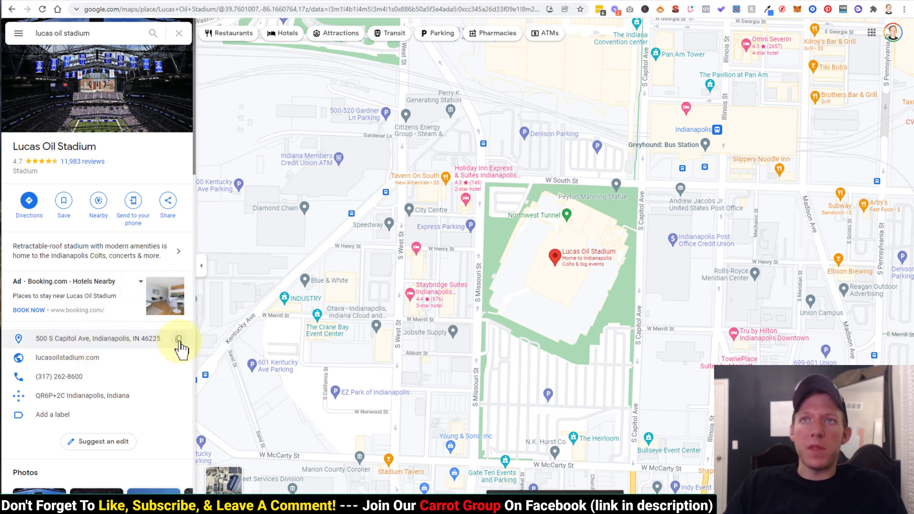
pyautogui.click(85, 2)
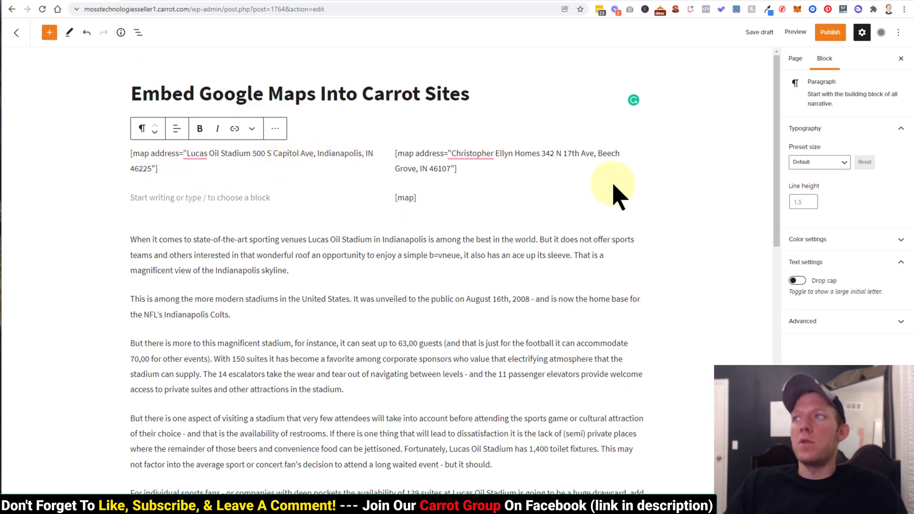
pyautogui.click(143, 1)
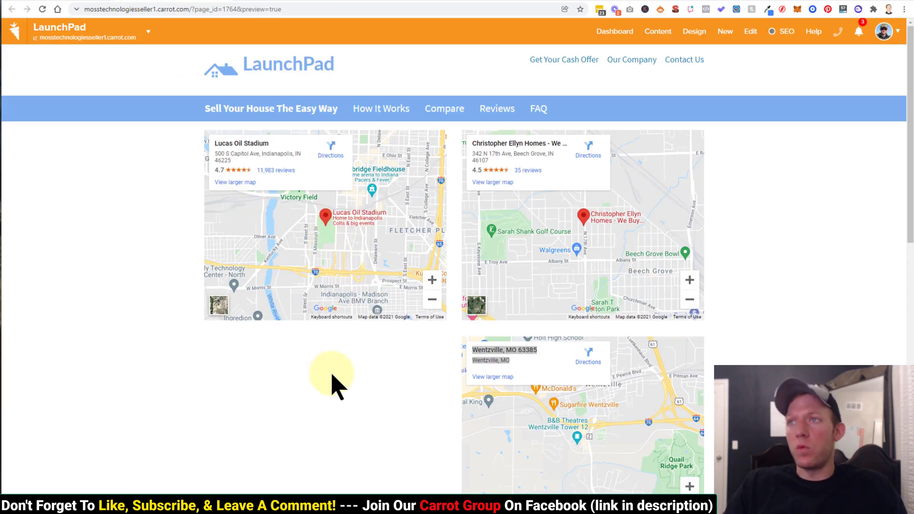
pyautogui.scroll(-1, 301, 376)
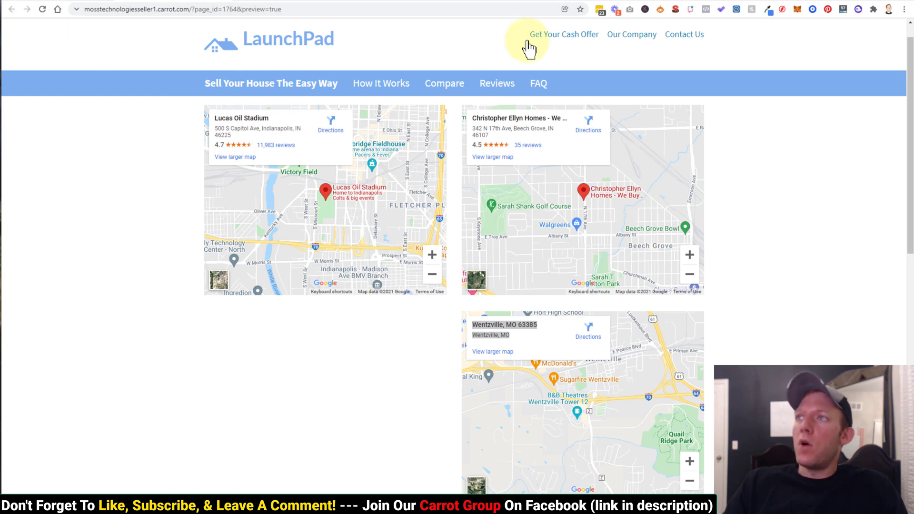
# Read the 'Change Zoom Level For Your Map Embed' section on zoom=8 and the 0-21 range.
pyautogui.click(314, 1)
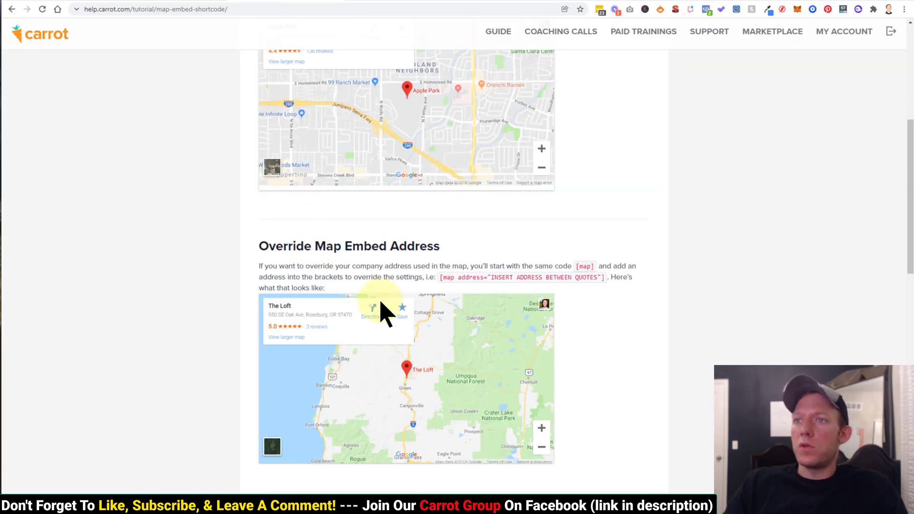
pyautogui.scroll(-3, 393, 327)
pyautogui.scroll(-4, 394, 328)
pyautogui.scroll(1, 419, 290)
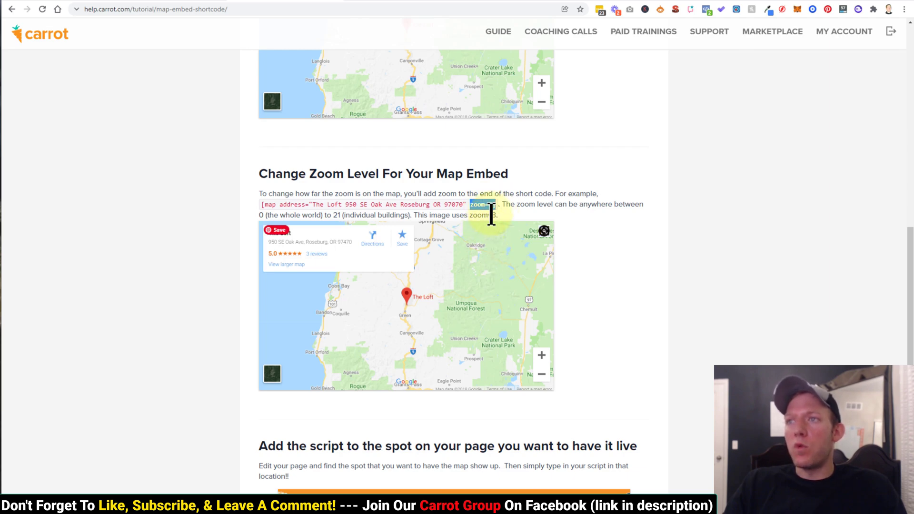
pyautogui.click(85, 1)
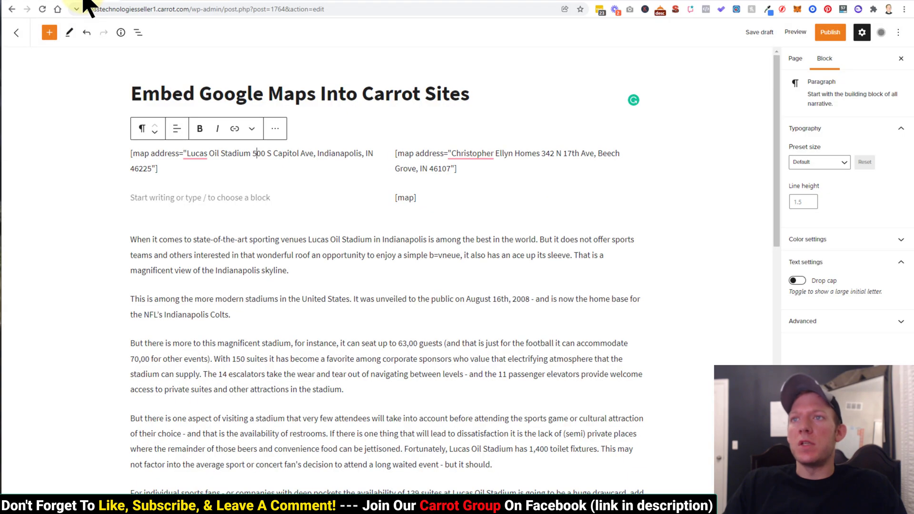
# Finish the stadium shortcode with 'zoom=5]' after rechecking the help article, then preview it.
pyautogui.click(158, 180)
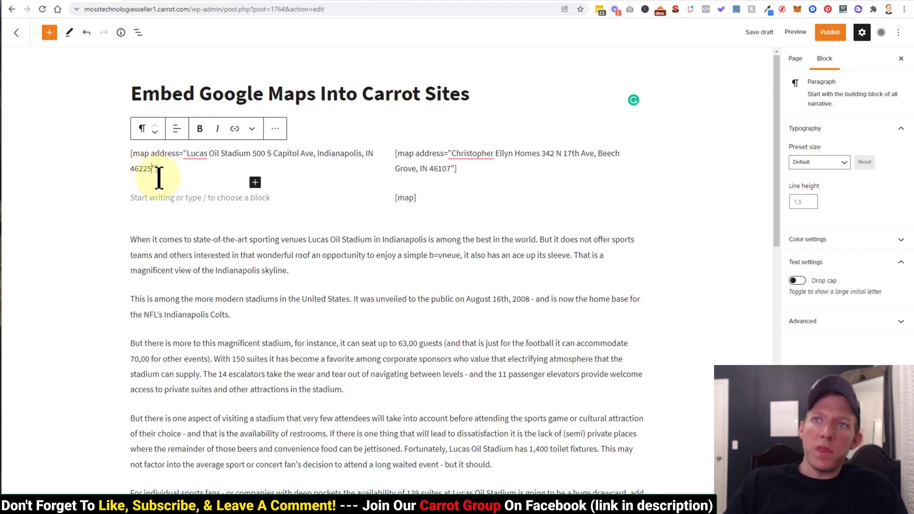
pyautogui.click(290, 1)
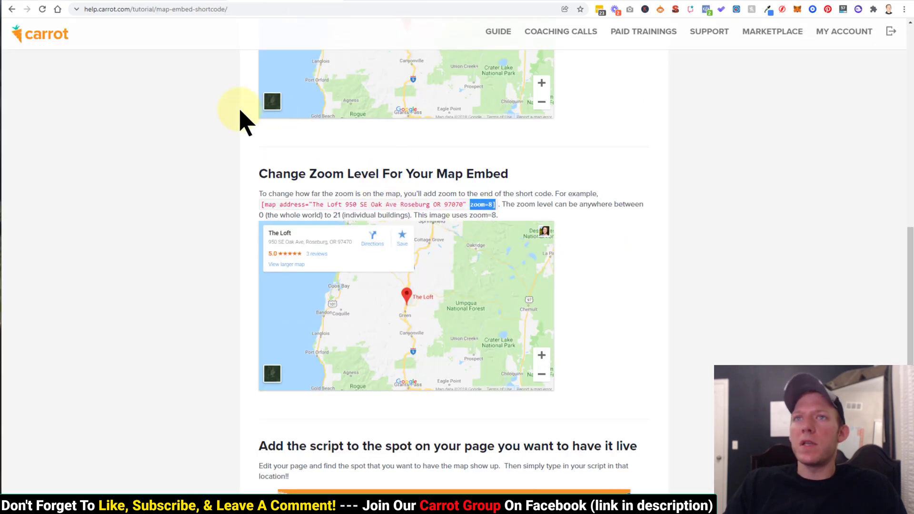
pyautogui.click(54, 1)
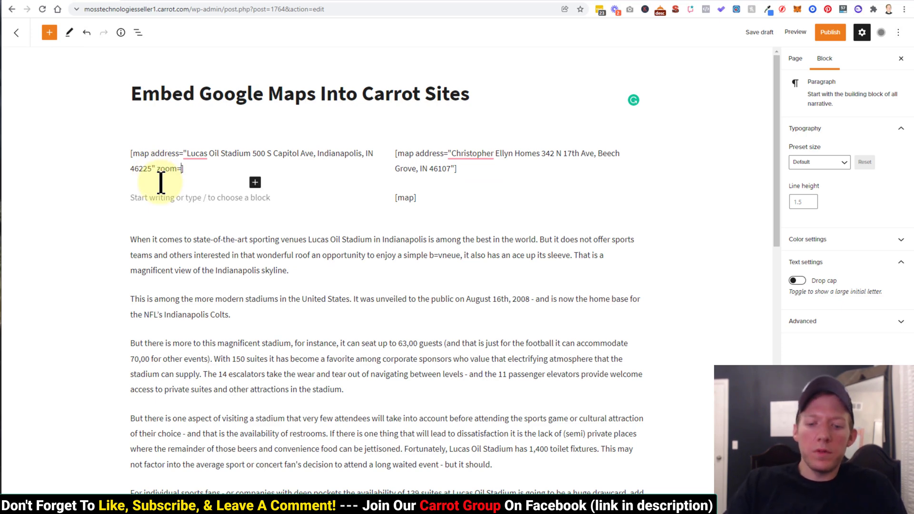
pyautogui.click(182, 170)
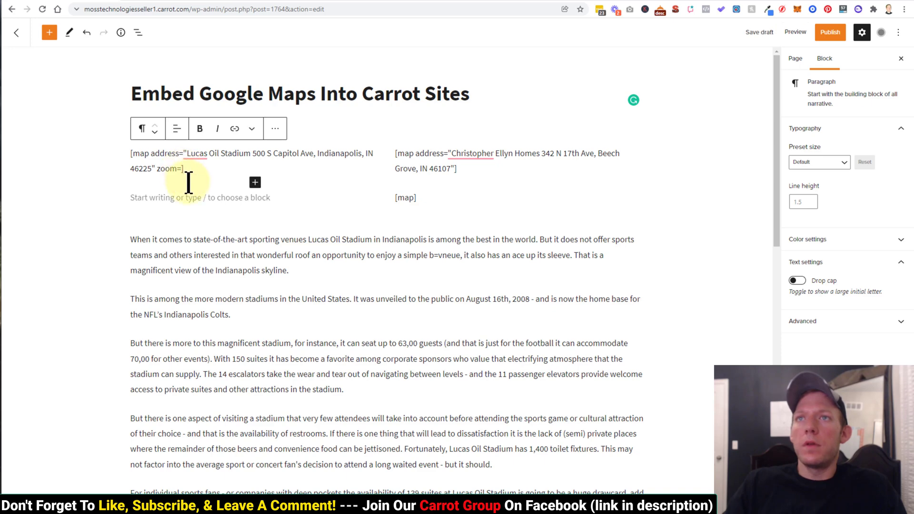
pyautogui.write('5]')
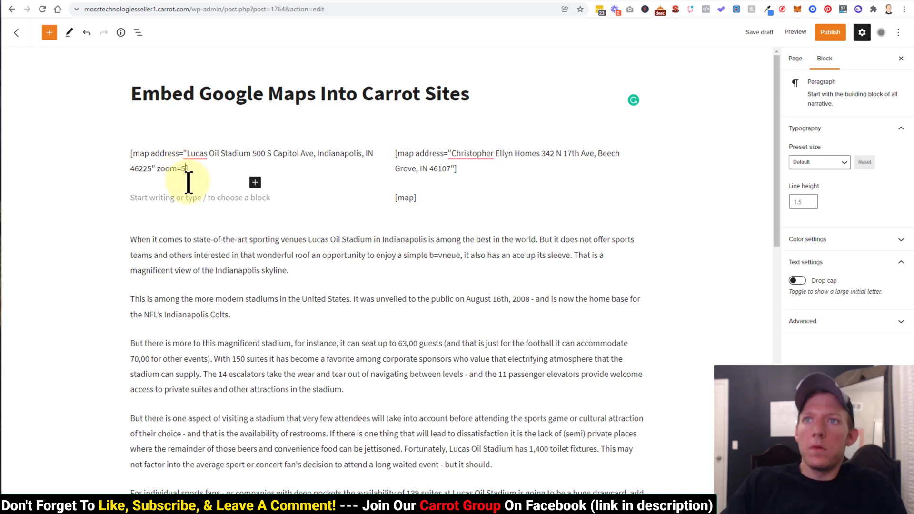
pyautogui.click(795, 33)
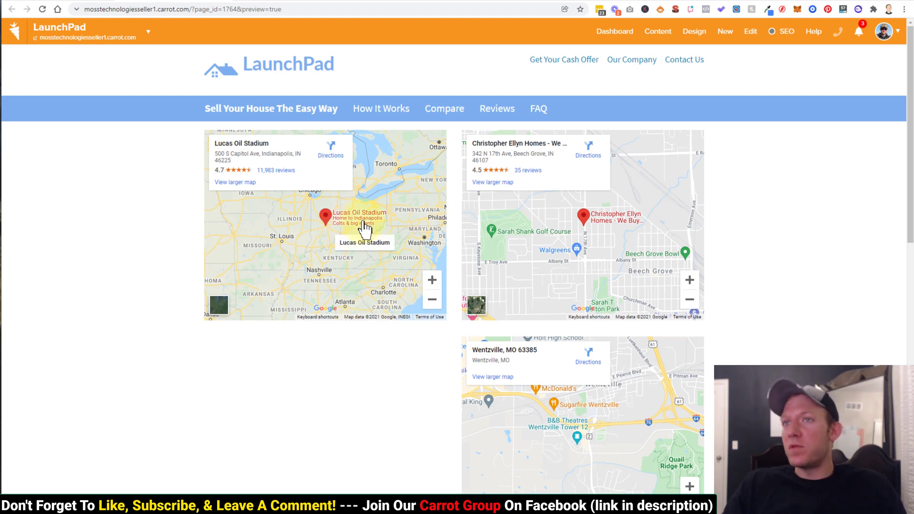
# Change the stadium shortcode's zoom to 8 and preview the closer central Indiana map.
pyautogui.click(76, 4)
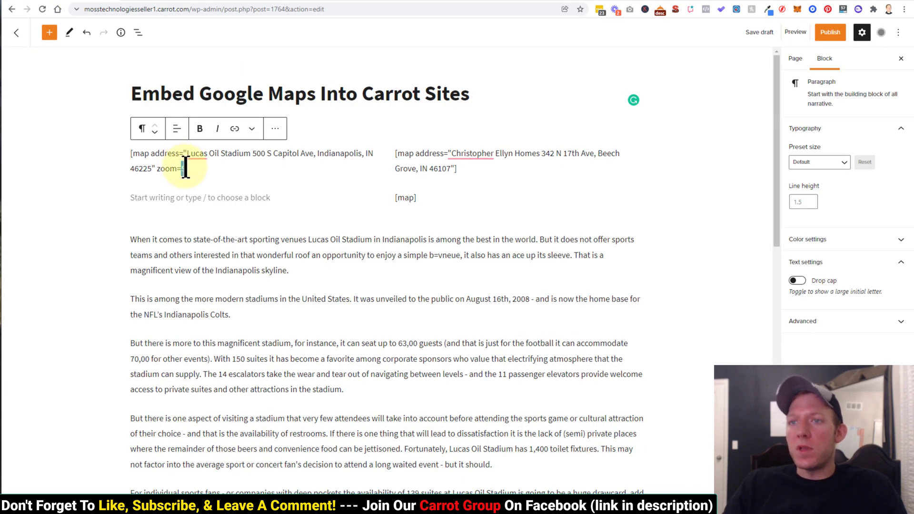
pyautogui.write('8')
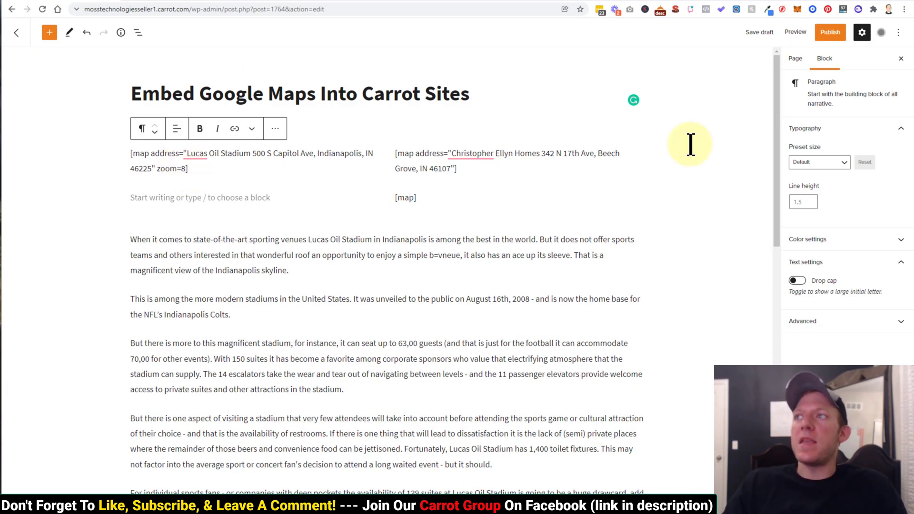
pyautogui.click(796, 32)
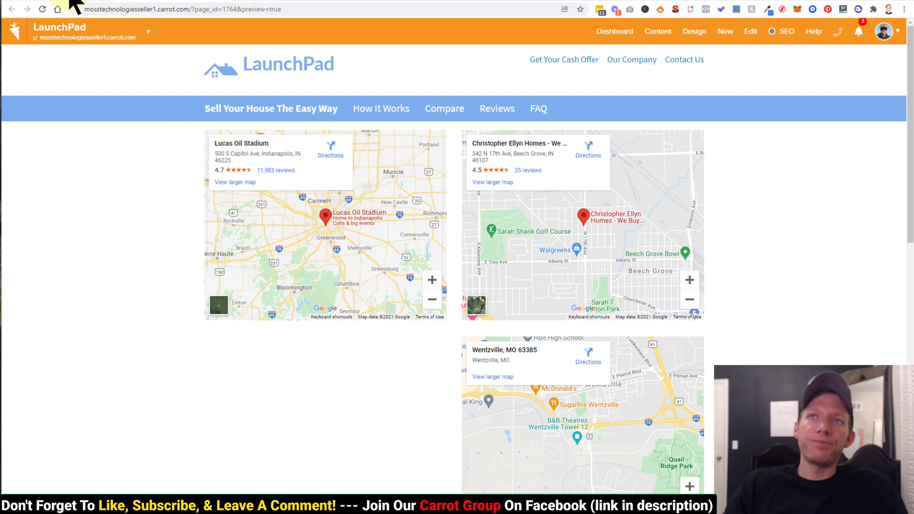
pyautogui.click(79, 2)
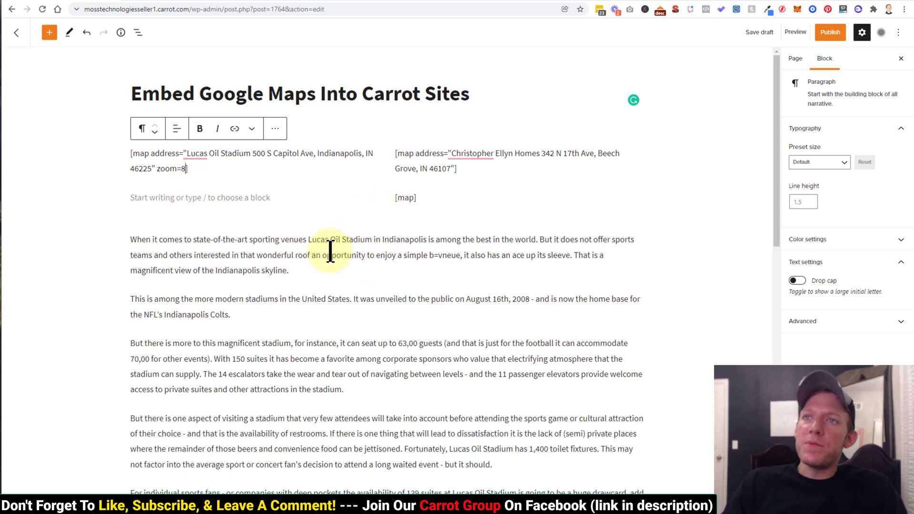
# Deselect the stadium shortcode block and bring up the General settings with the empty Address field.
pyautogui.click(209, 198)
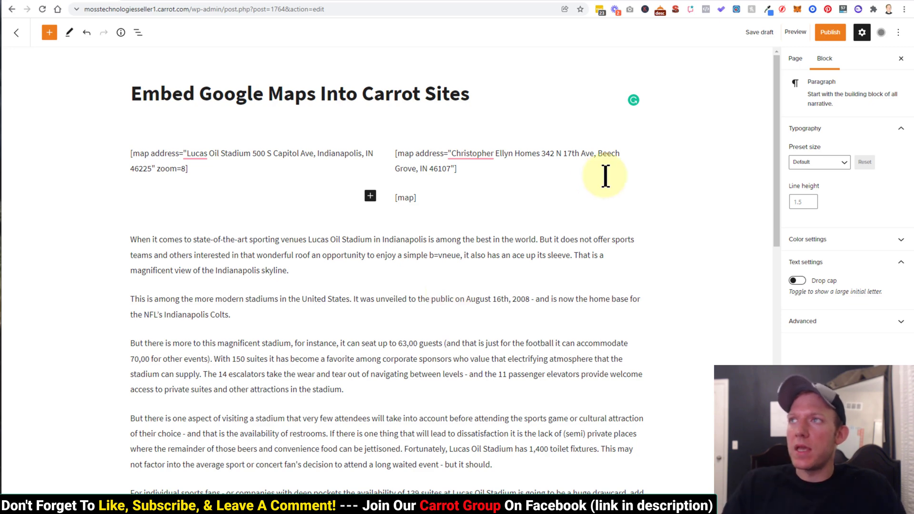
pyautogui.click(402, 2)
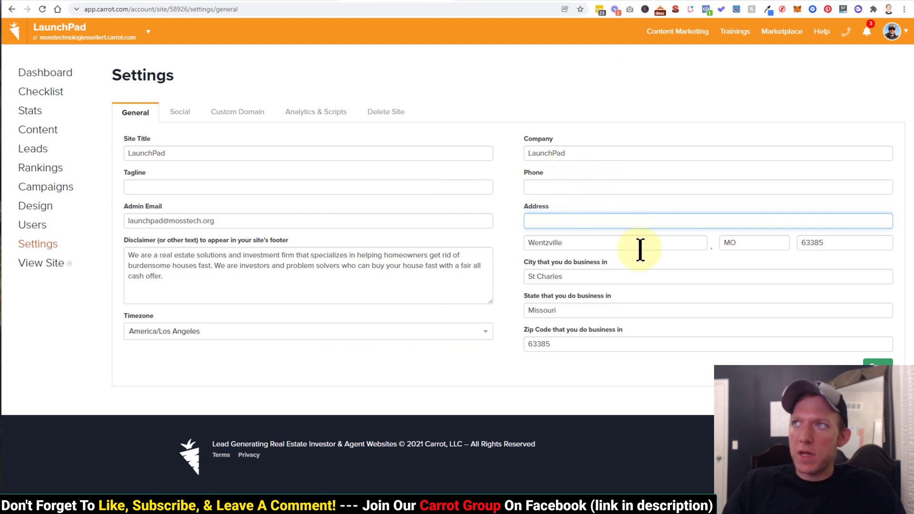
# Look over the Lucas Oil Stadium map and the roofing search results, then return to Carrot.
pyautogui.click(726, 1)
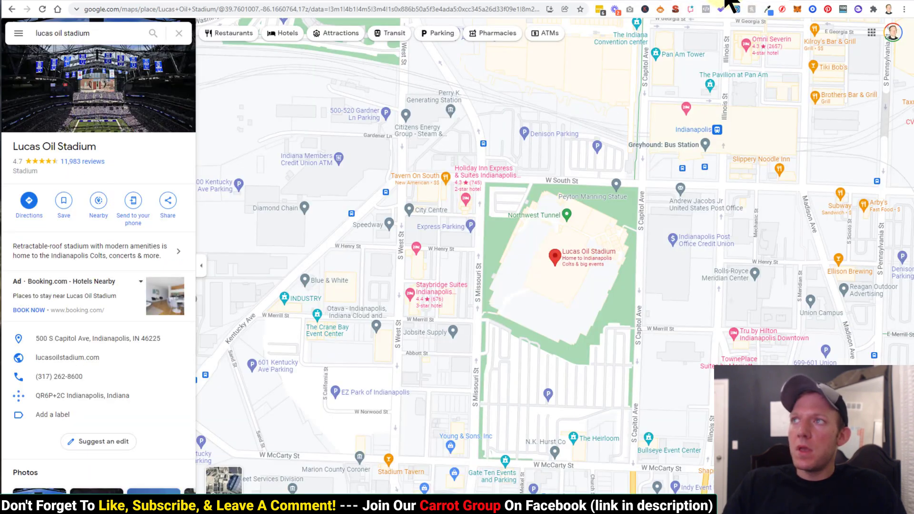
pyautogui.click(628, 2)
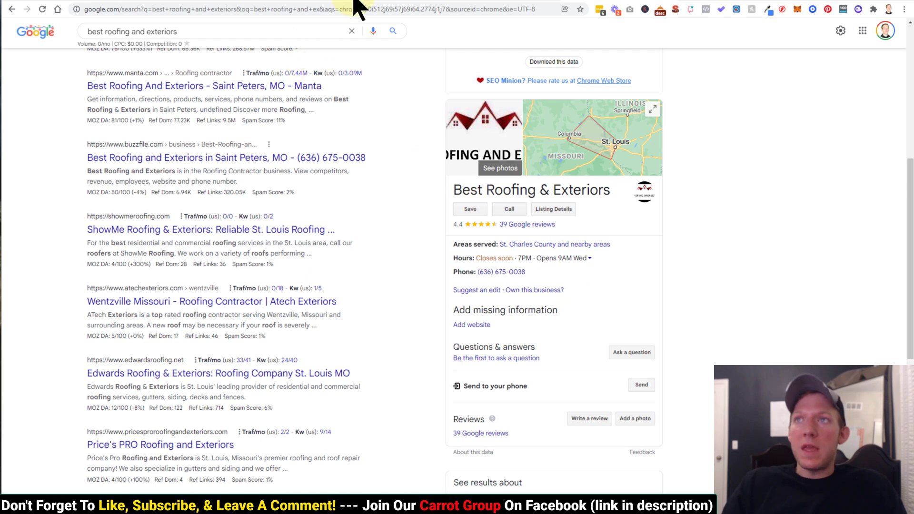
pyautogui.click(370, 1)
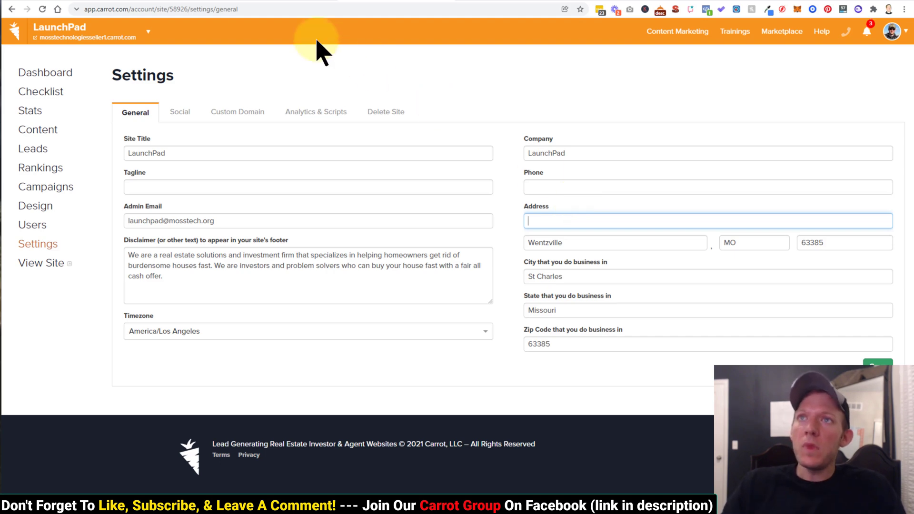
# Scroll the three-map preview, then show the Map Embed Shortcode article's 'Change Zoom Level' section.
pyautogui.click(191, 1)
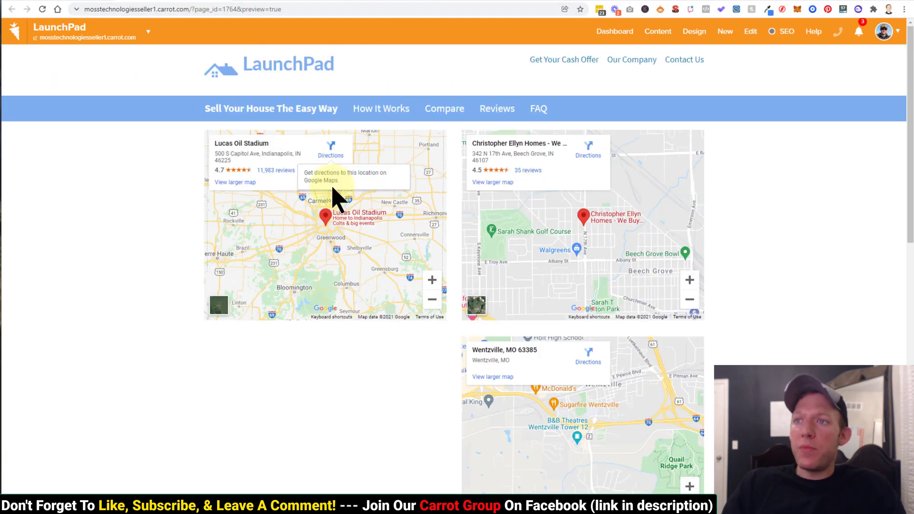
pyautogui.scroll(-1, 350, 373)
pyautogui.scroll(-1, 337, 363)
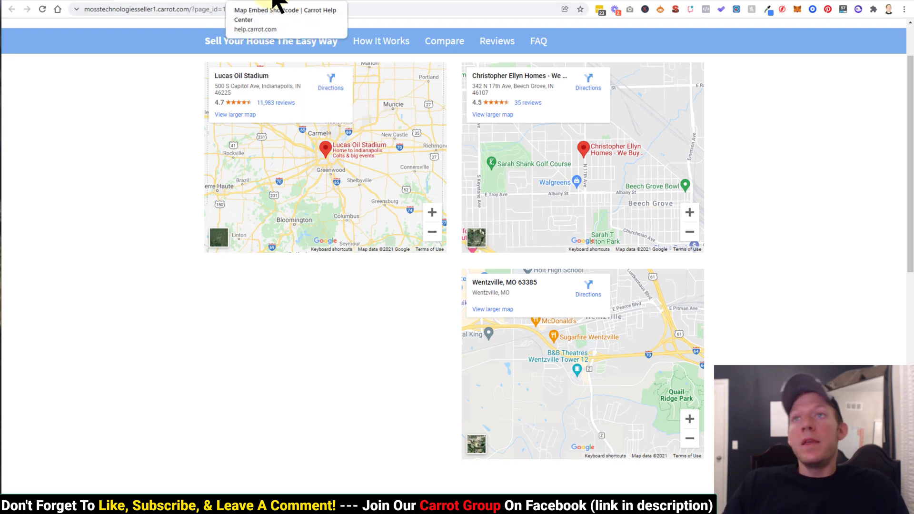
pyautogui.click(275, 2)
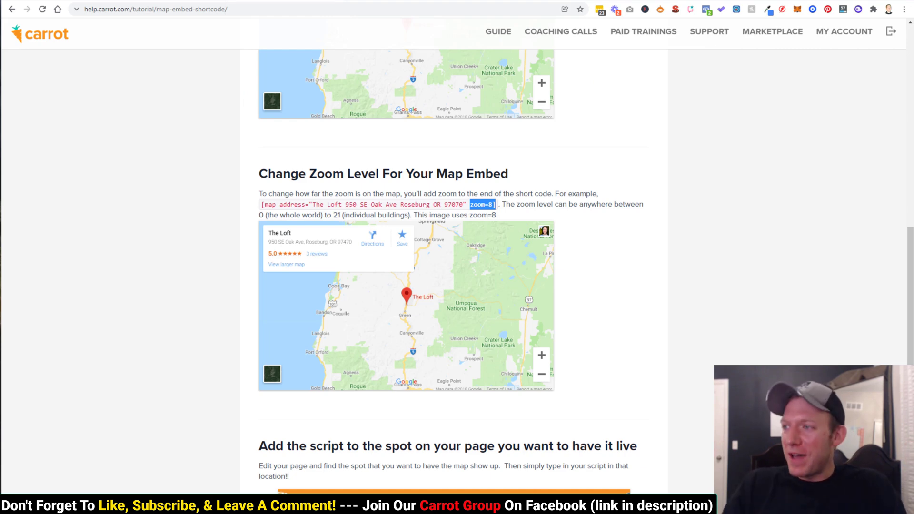
pyautogui.click(886, 485)
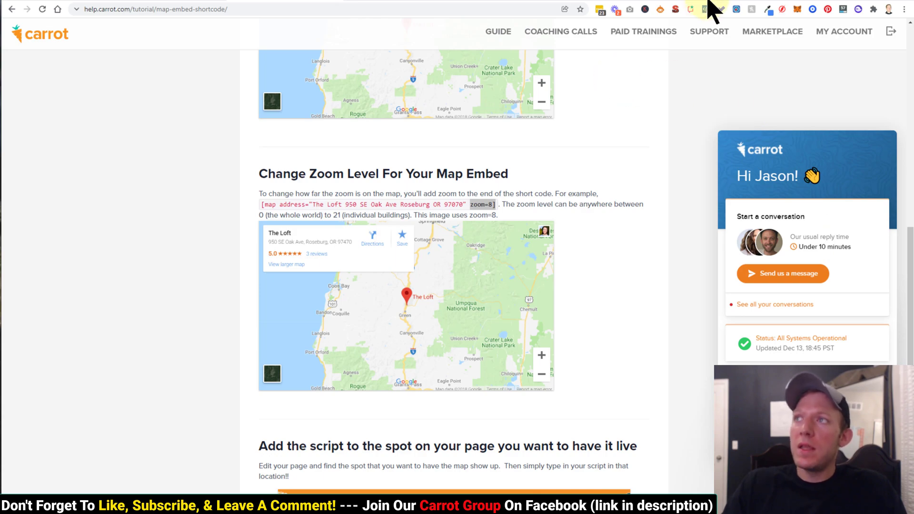
# Move to the roofing search results and scroll the Best Roofing & Exteriors knowledge panel.
pyautogui.hotkey('ctrl', 'Tab')
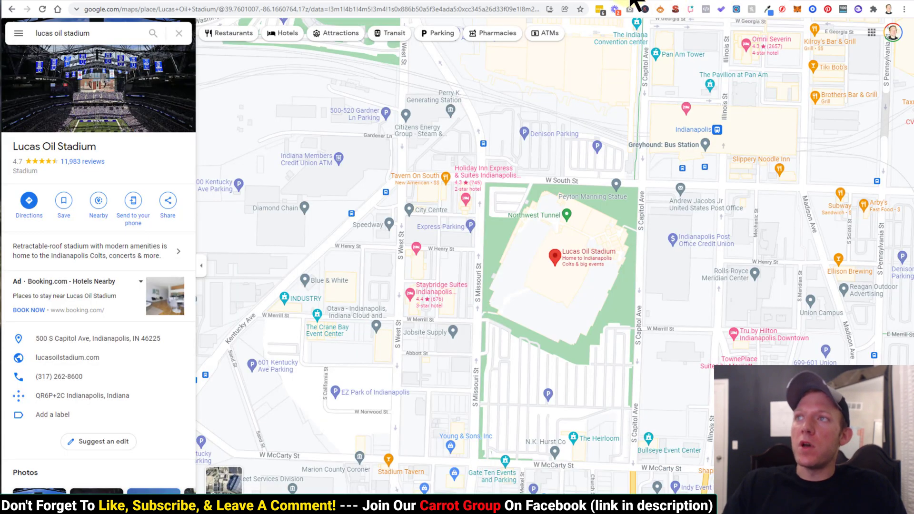
pyautogui.hotkey('ctrl', 'Tab')
pyautogui.scroll(2, 771, 332)
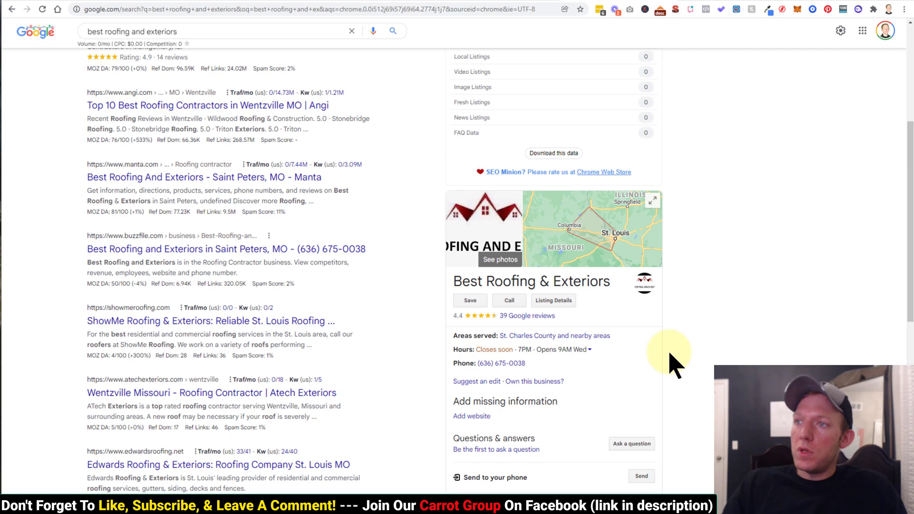
pyautogui.scroll(5, 471, 333)
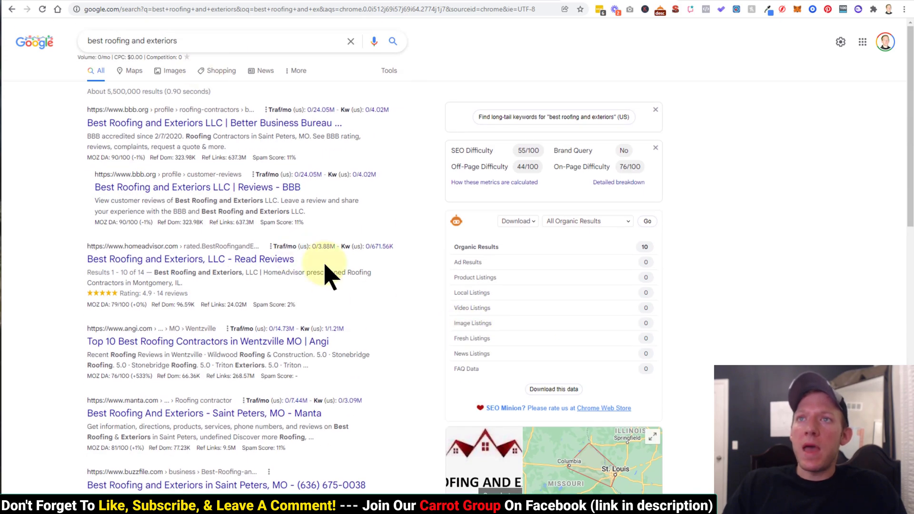
pyautogui.scroll(-3, 465, 381)
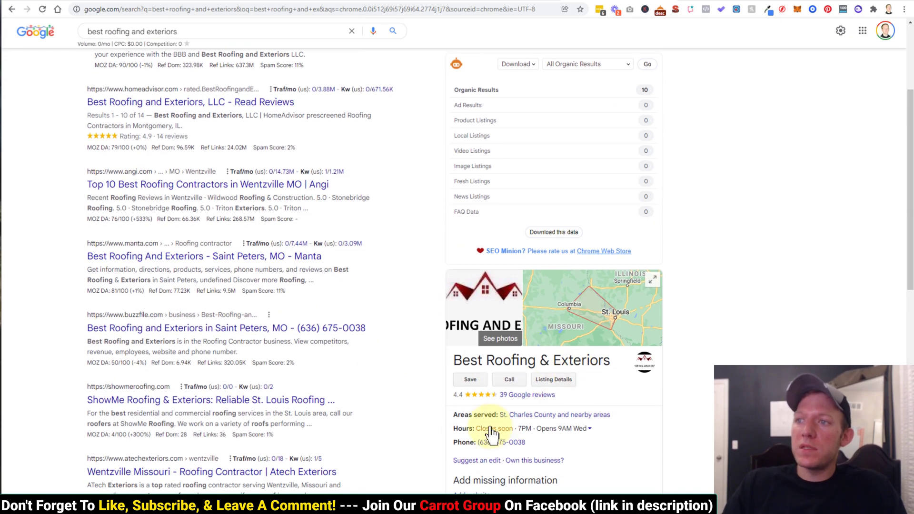
pyautogui.scroll(3, 382, 238)
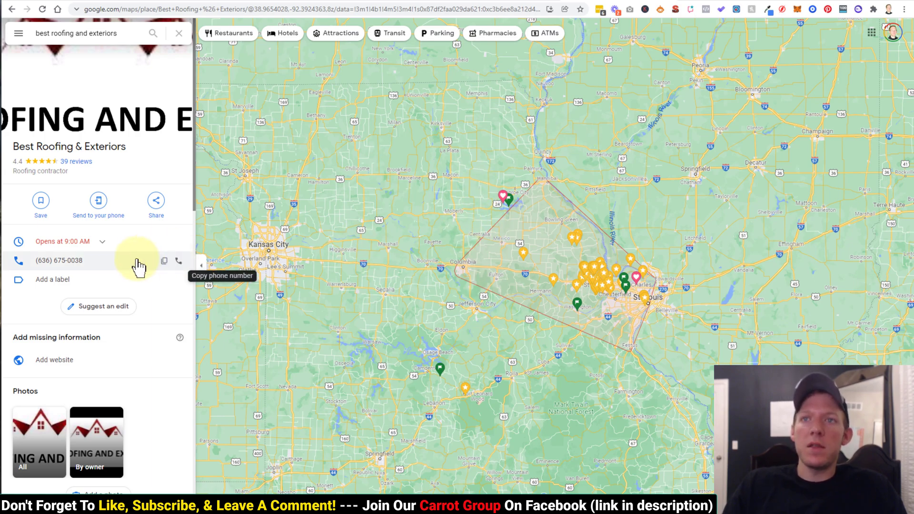
# Copy the Best Roofing & Exteriors map's embed HTML via Share > Embed a map, then return to the preview.
pyautogui.click(156, 204)
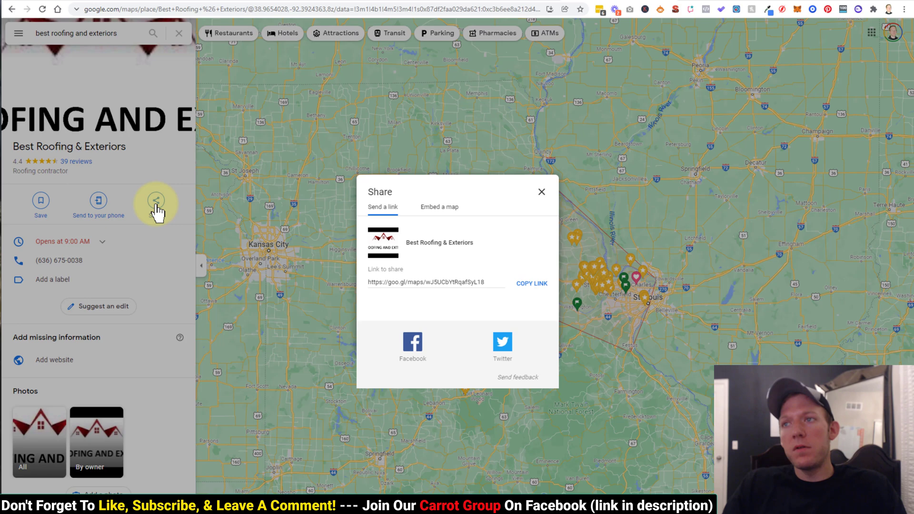
pyautogui.click(442, 206)
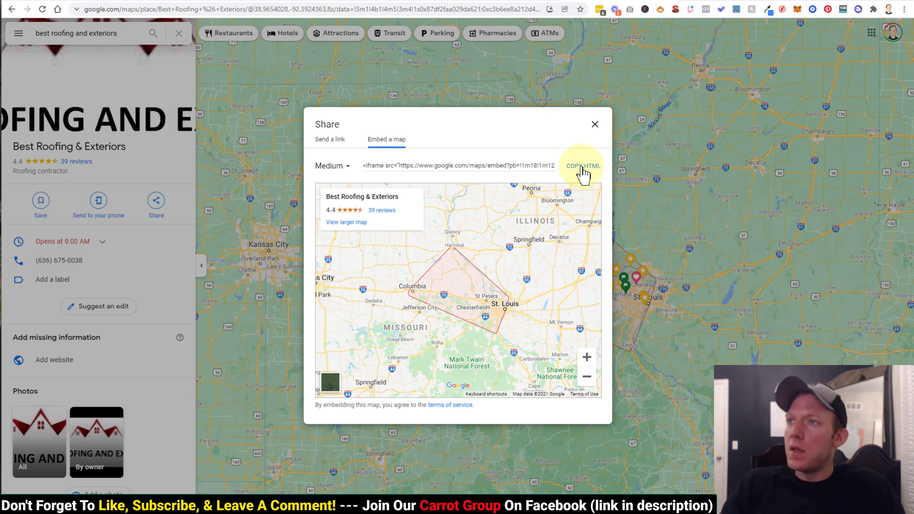
pyautogui.click(582, 172)
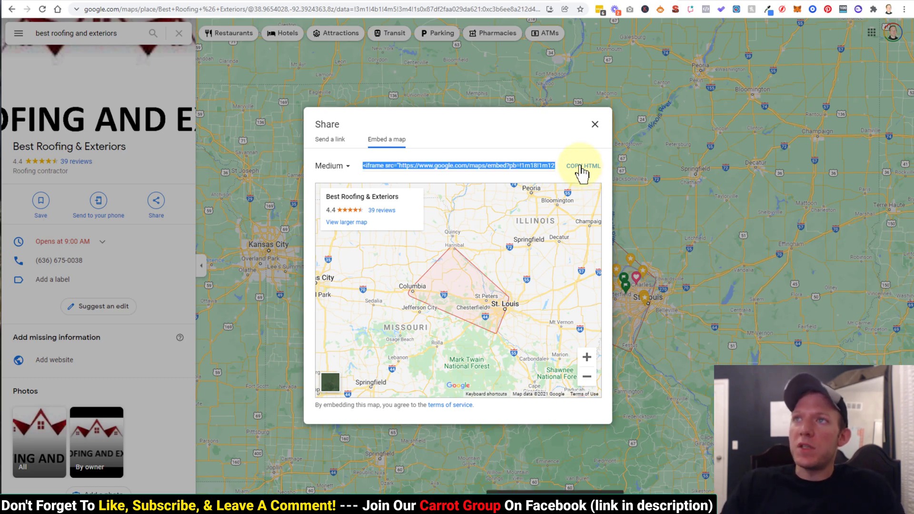
pyautogui.click(192, 1)
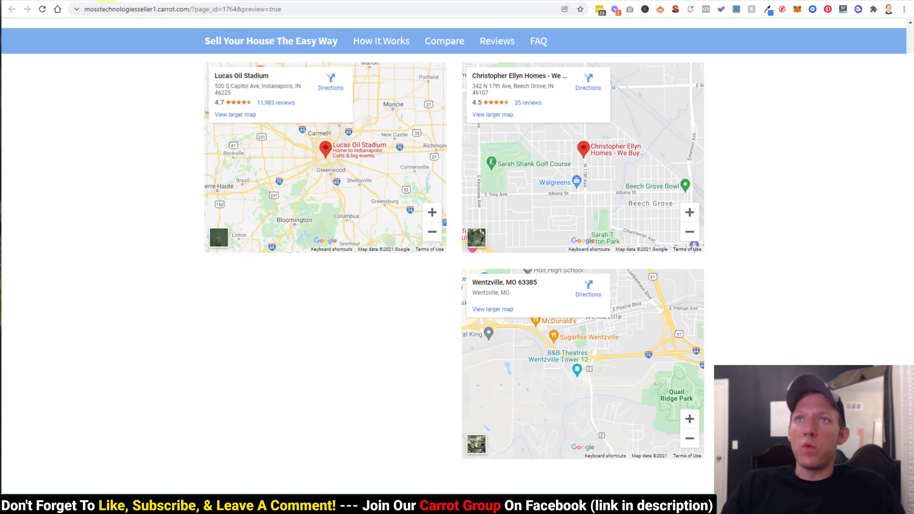
pyautogui.click(88, 1)
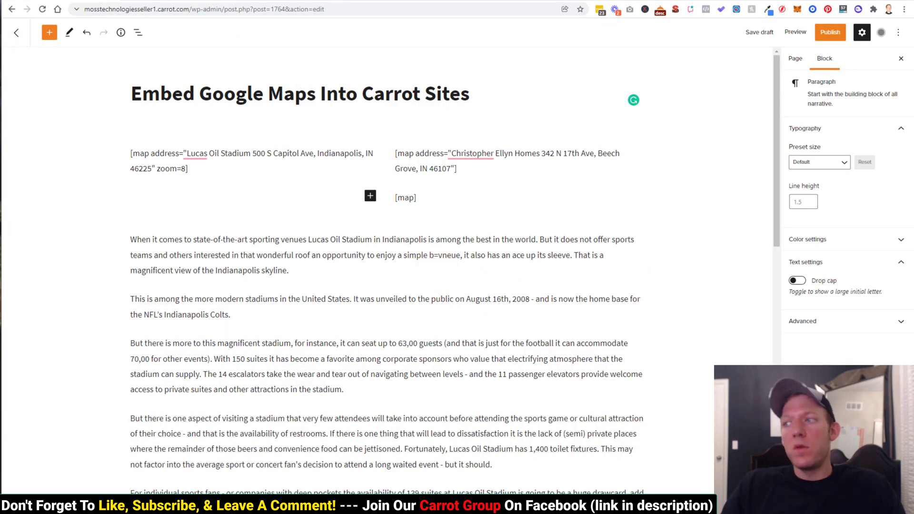
pyautogui.click(199, 197)
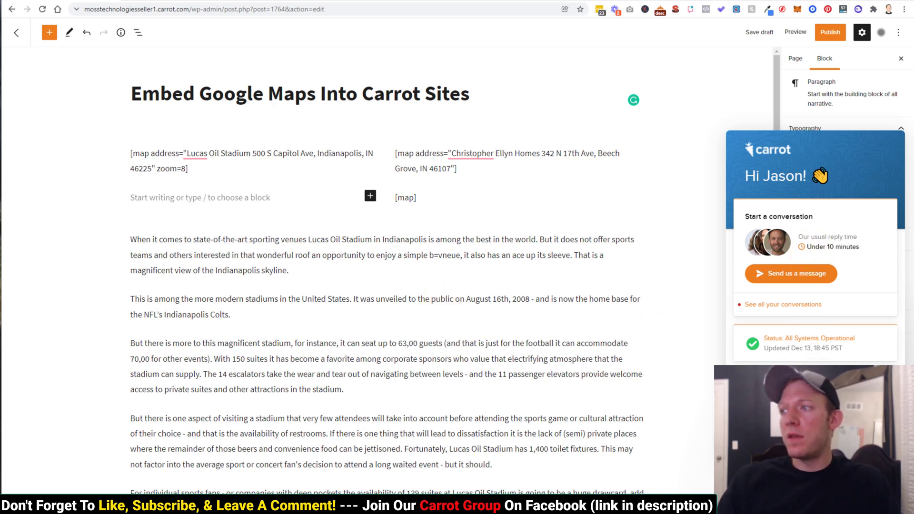
pyautogui.hotkey('ctrl', 'Tab')
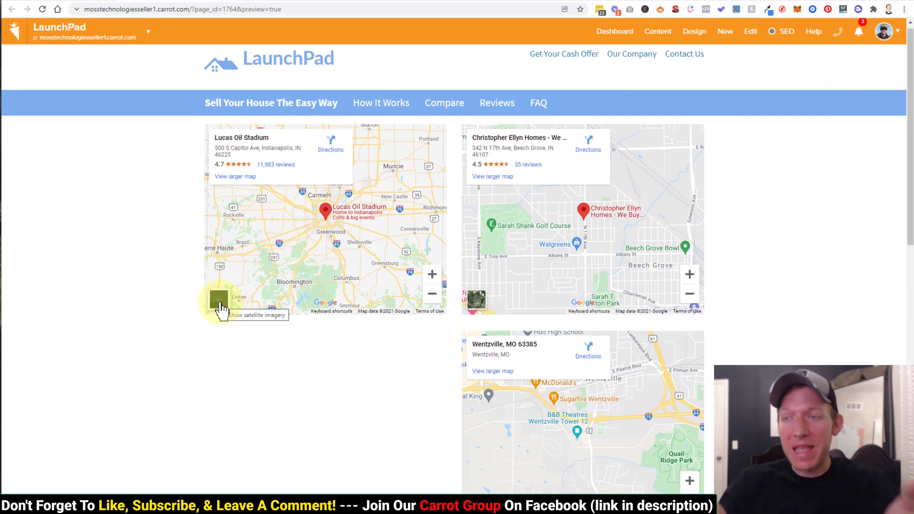
pyautogui.scroll(-15, 221, 310)
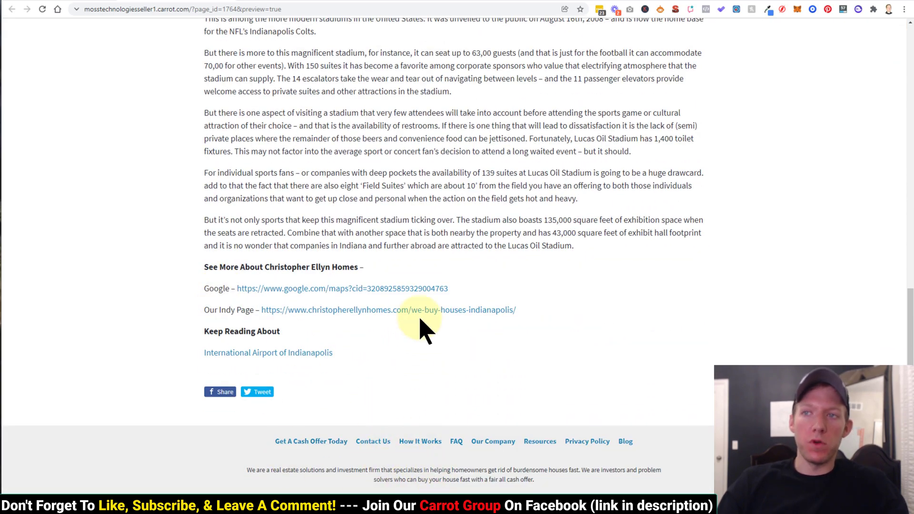
pyautogui.scroll(6, 419, 326)
pyautogui.scroll(-6, 422, 329)
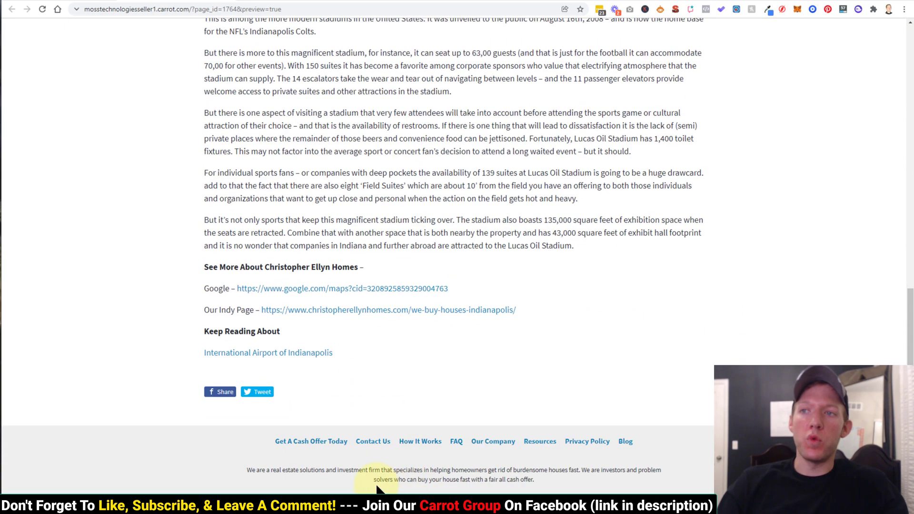
pyautogui.scroll(6, 483, 226)
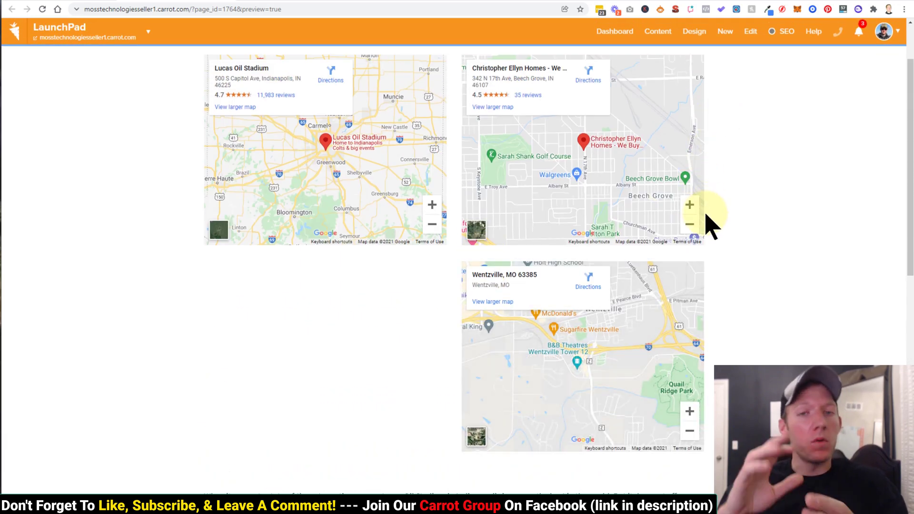
pyautogui.scroll(2, 743, 182)
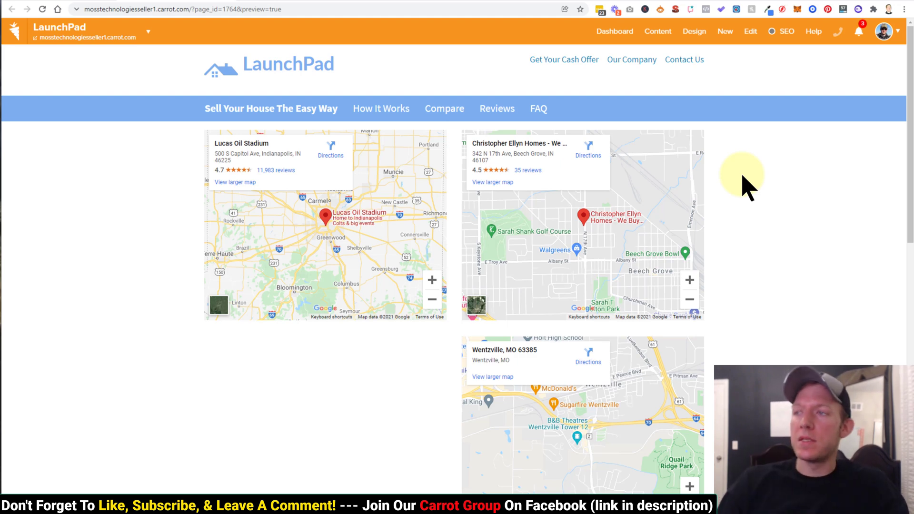
pyautogui.scroll(-1, 748, 186)
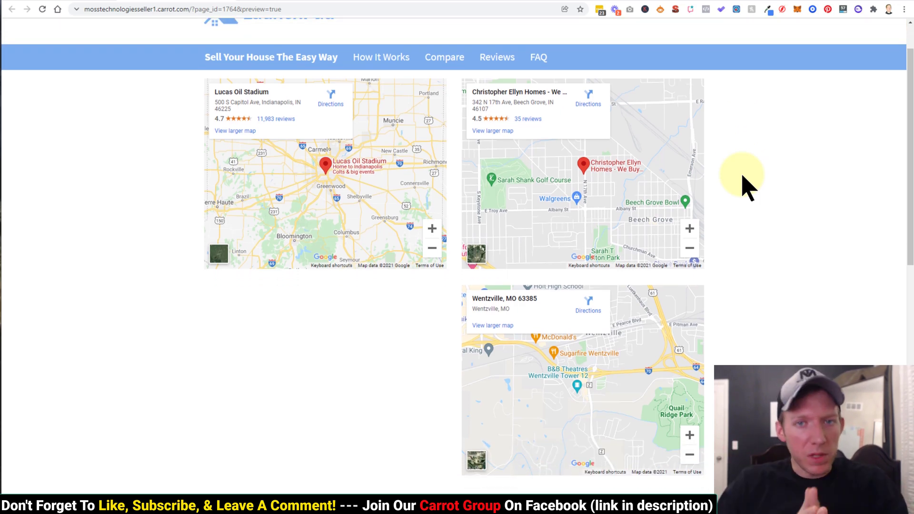